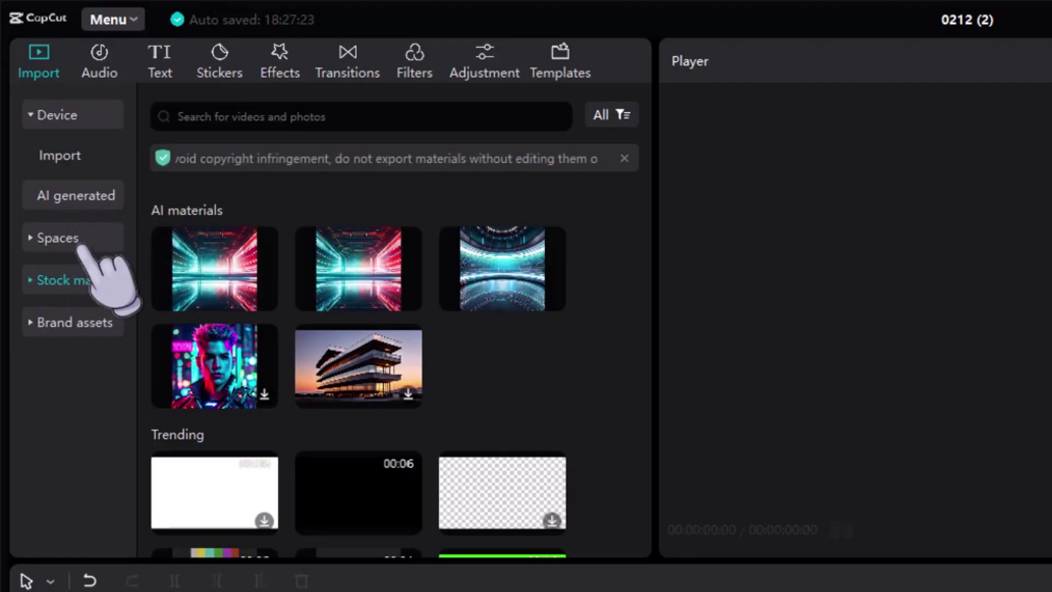
- Open the stock materials library and add the black 6-second Trending clip to the project
left_click(88, 280)
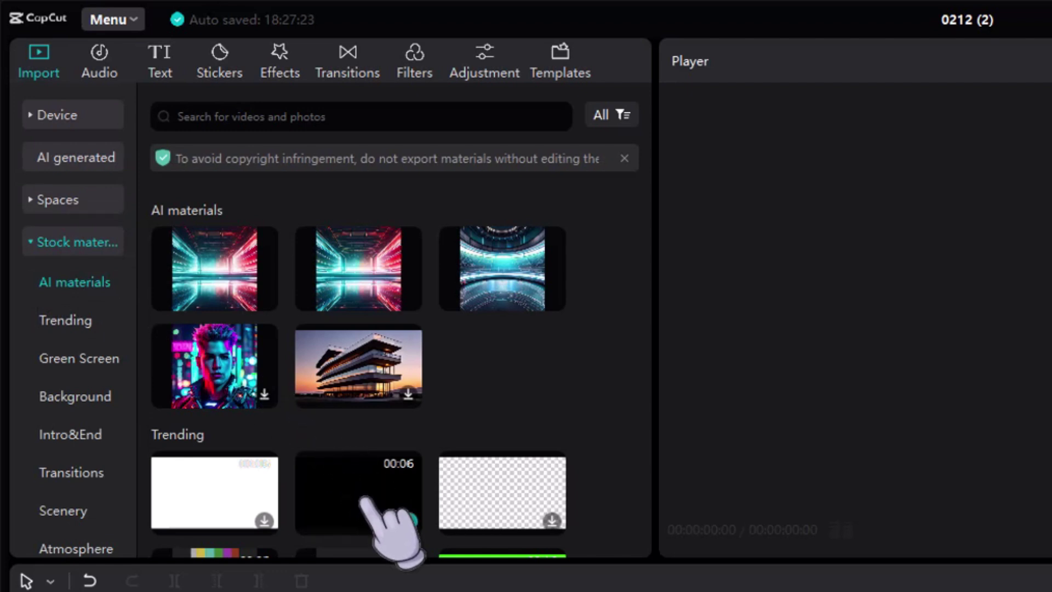
left_click(409, 521)
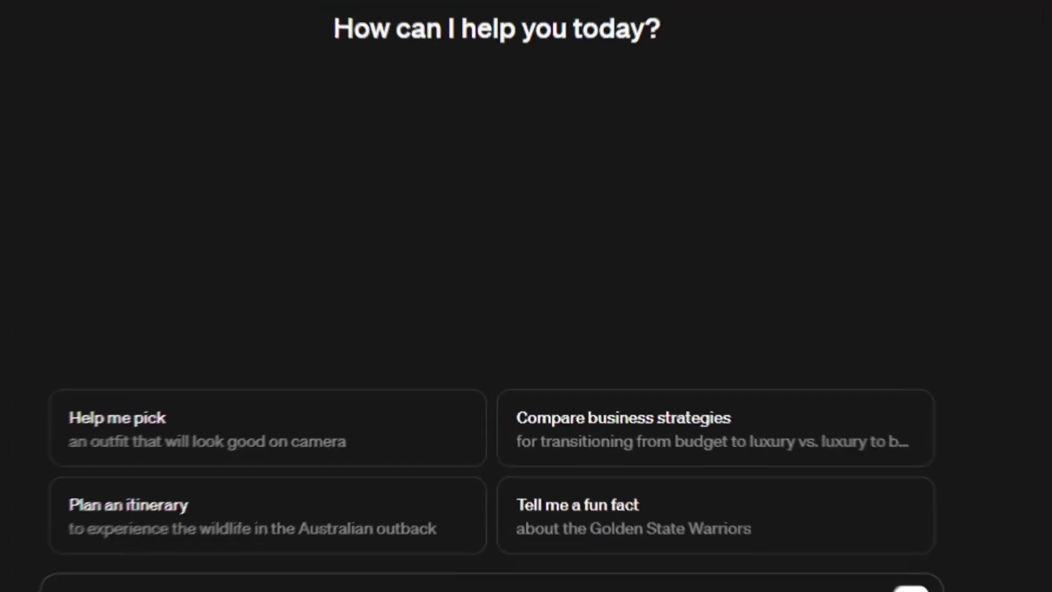
- Switch to ChatGPT and enter the prompt "CrEaaTe ReAlLy GoOoOoOoOoooD StOrY FoR MeE Plz Kthx"
type("CrEaaTe ReAl")
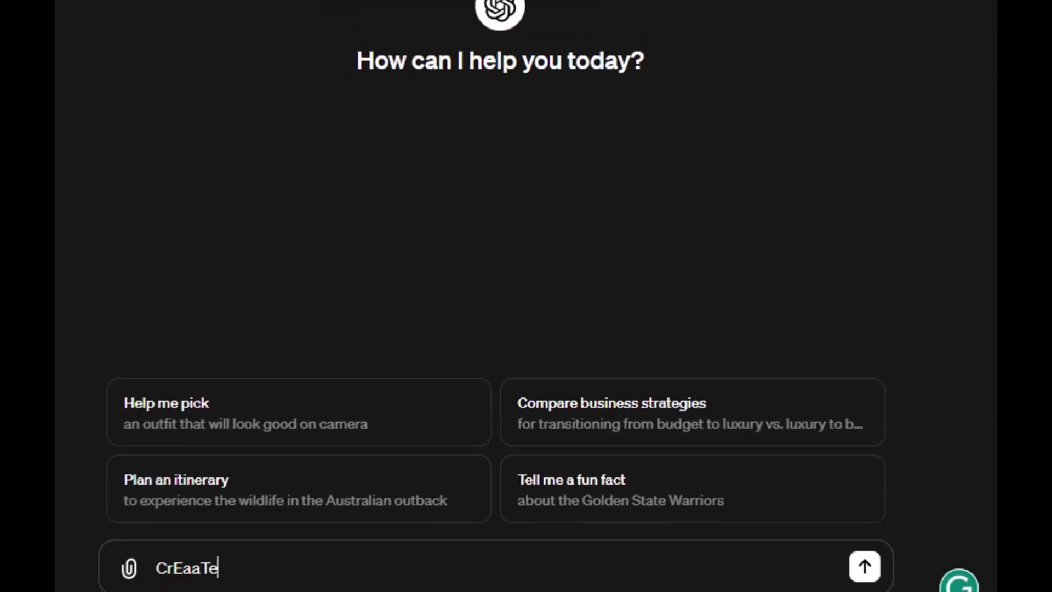
type("Ly GoOoOoOoOoooo")
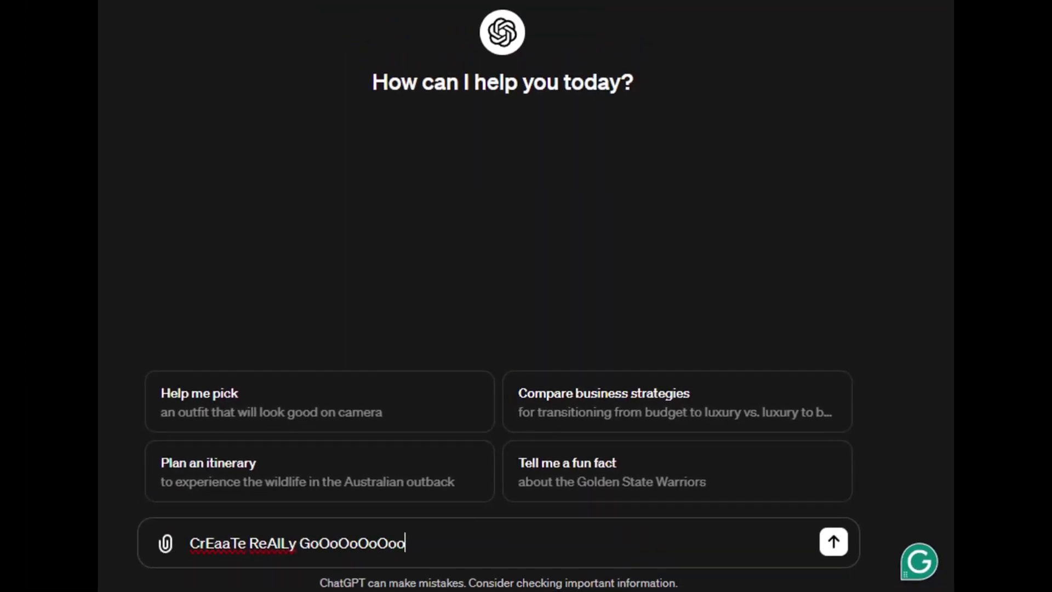
type("D StOrY FoR MeE Plz Kthx")
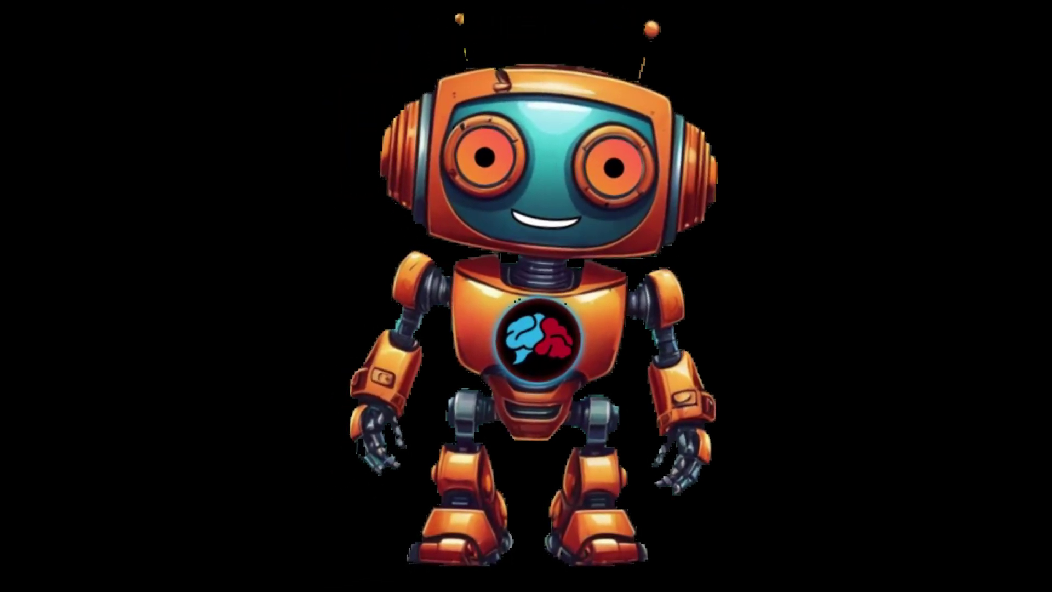
- Ask ChatGPT to write a short, hilarious fictional breaking news story for a generated spokesperson to narrate
type("w")
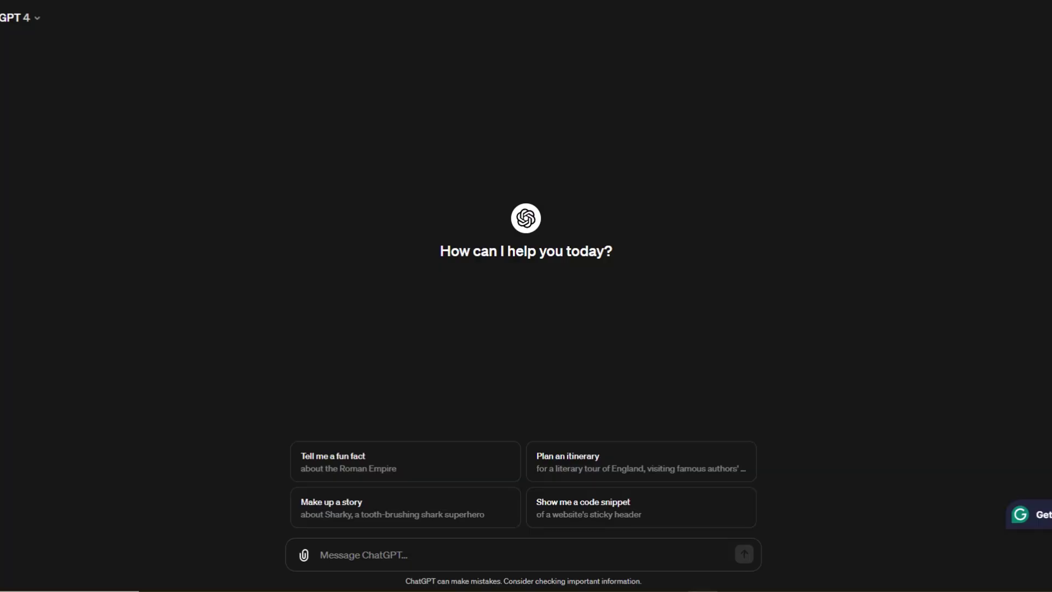
type("Write a short fictional breaking news story for a generated spokesperson to narrate. The bit should be hilarious, but funny is relative, so to be more specific, write it in the style and humor of \"Ricky Gervais\"; however, the news author's name is \"Seymour Buts.\"")
left_click(743, 554)
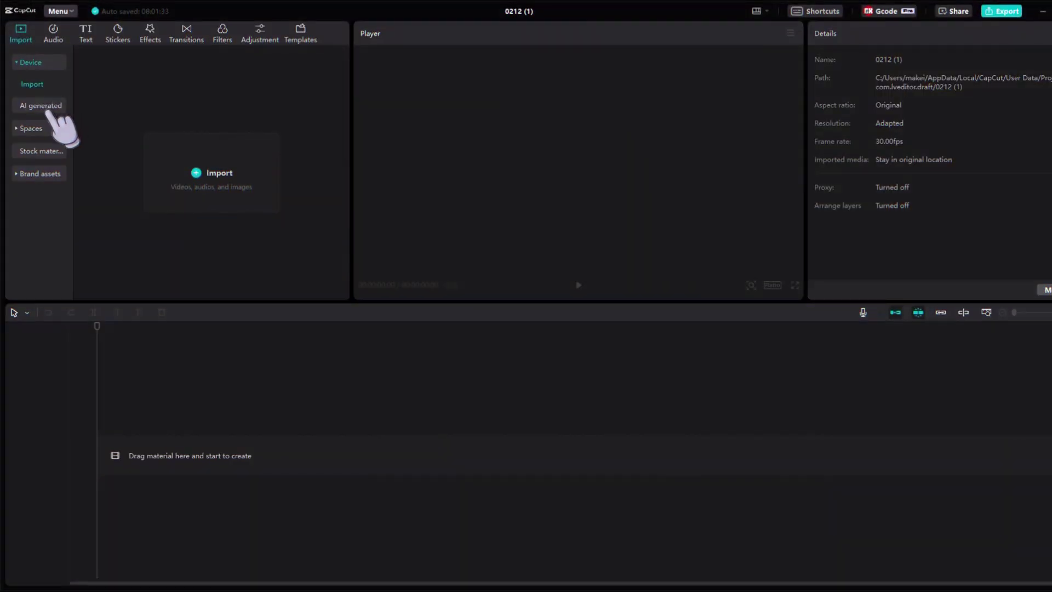
- Switch to CapCut and generate AI images from the prompt "news room", followed by a second set from "empty news room"
left_click(48, 110)
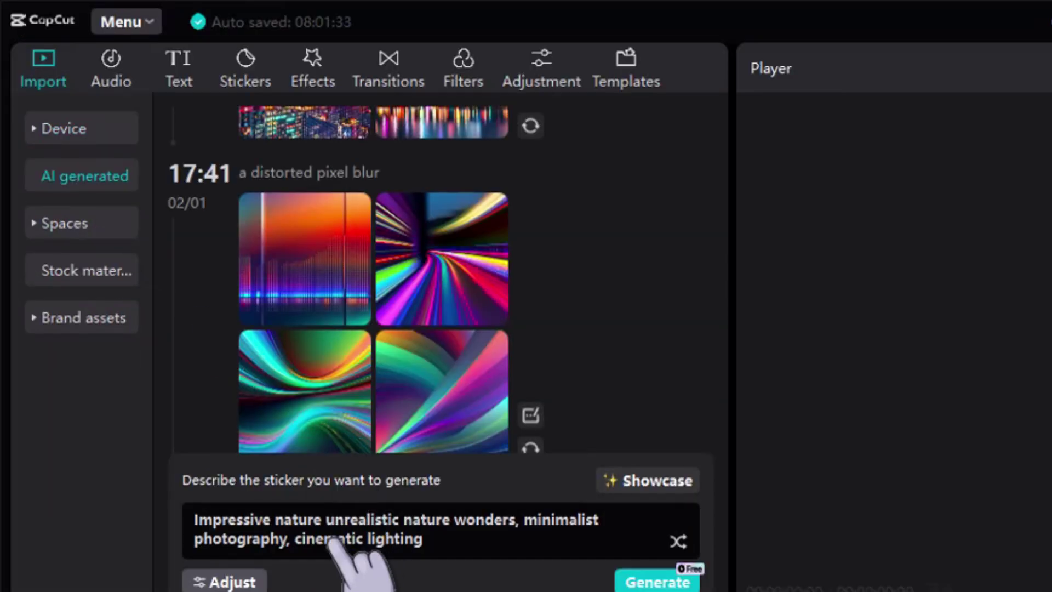
mouse_move(560, 550)
left_mouse_down()
mouse_move(212, 540)
mouse_move(158, 515)
left_mouse_up()
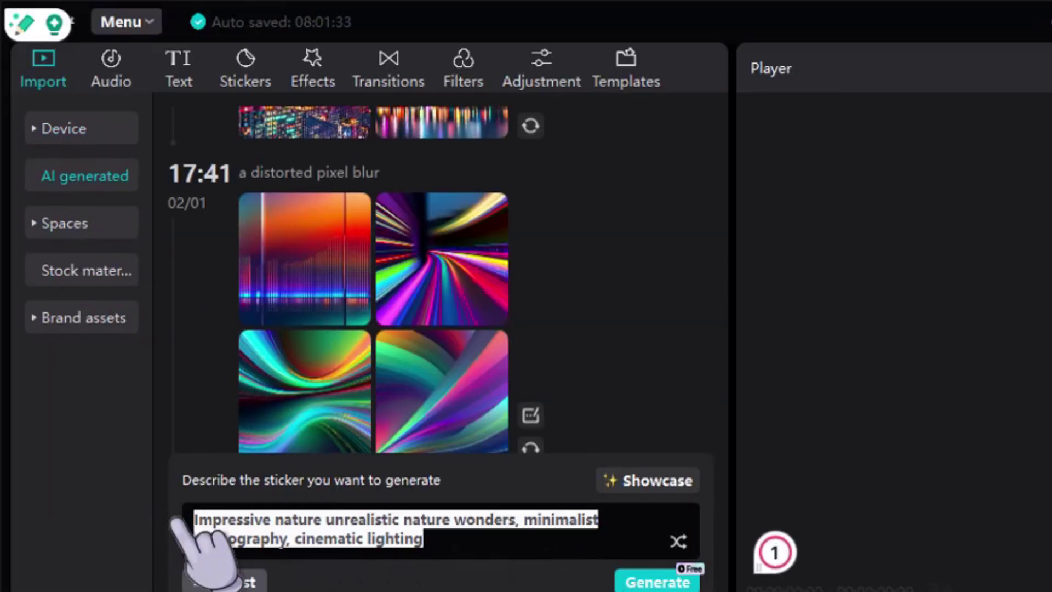
type("news")
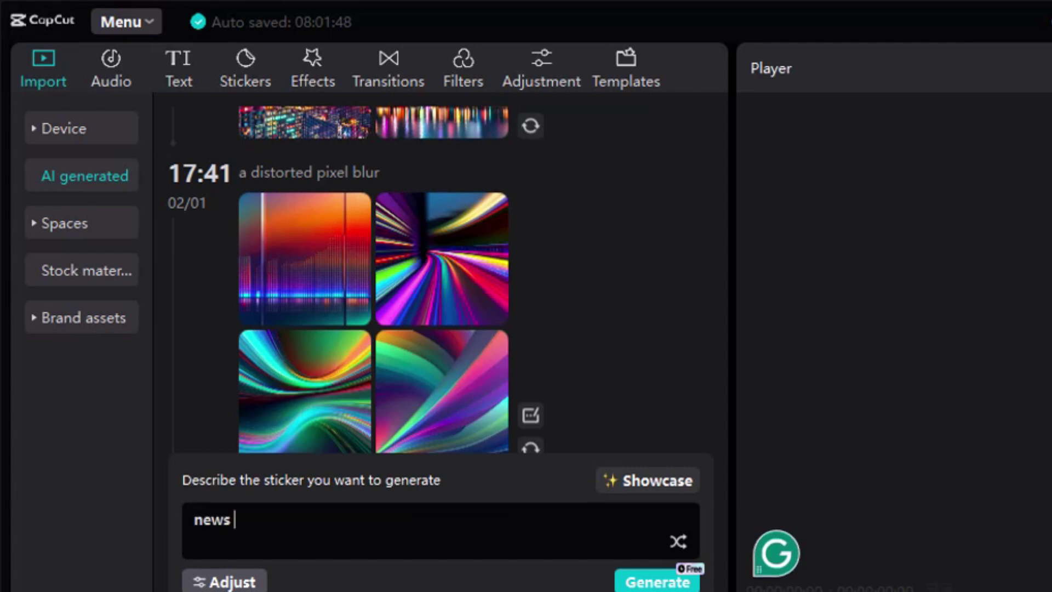
type(" room")
key("Return")
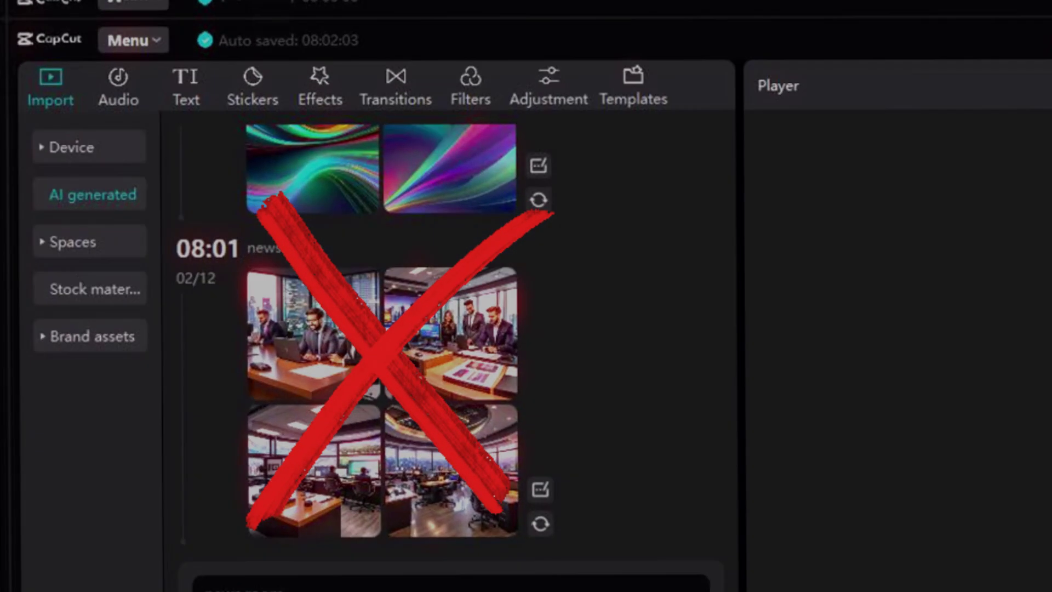
type("emptynews room")
key("Return")
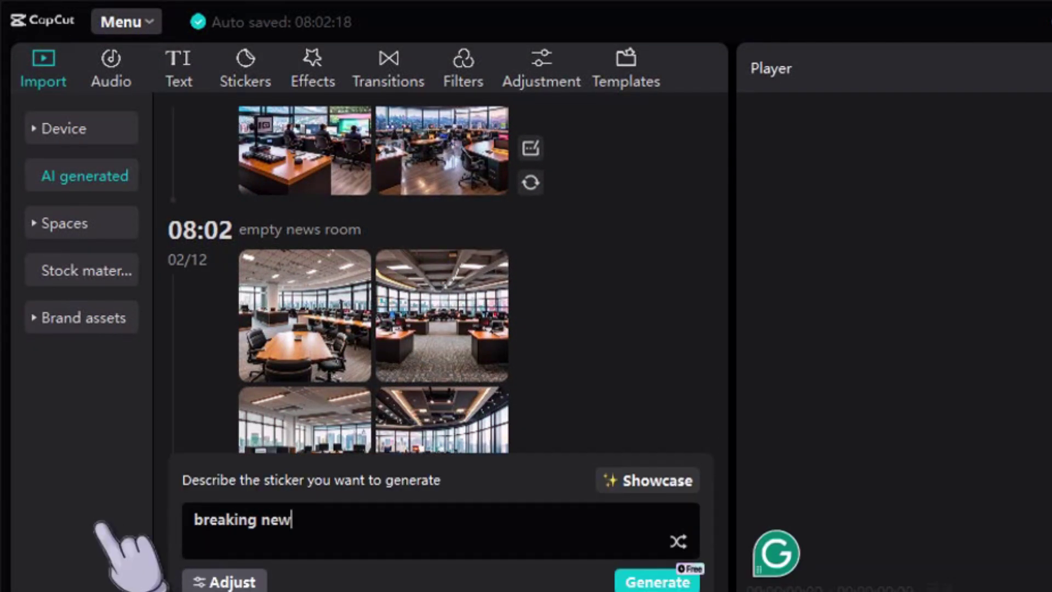
- Generate AI images from the prompt "breaking news background", followed by a refined set from "empty breaking news background"
type("s background")
key("Return")
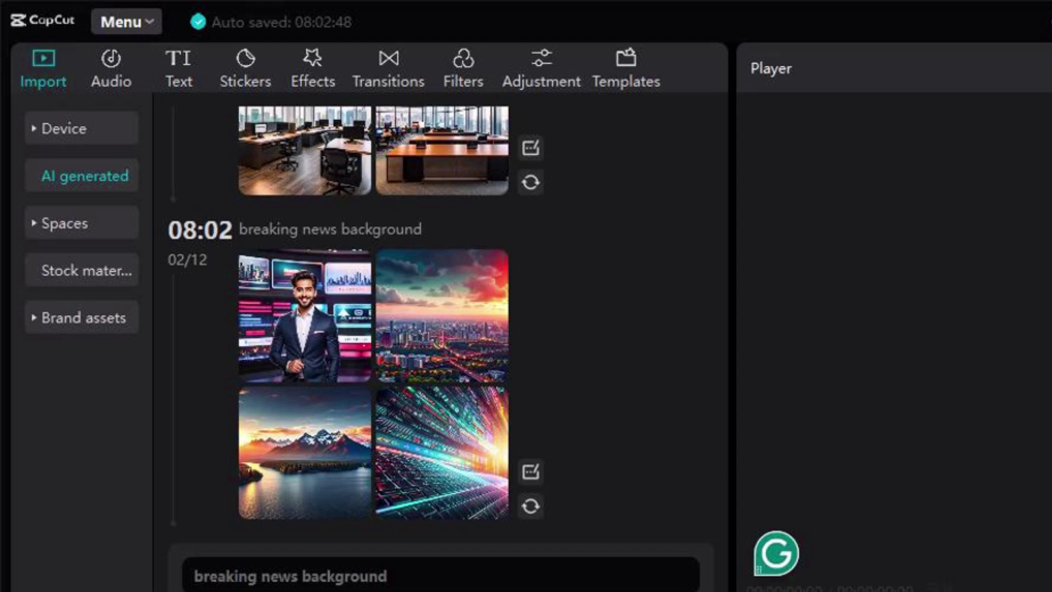
left_click(406, 576)
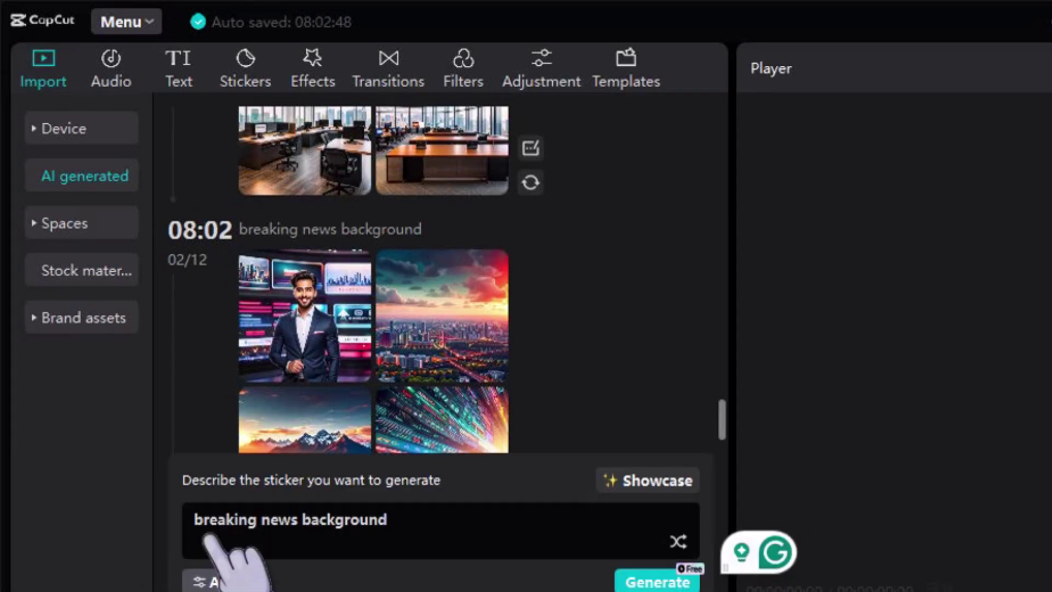
key("Return")
- Add the blue arena image from the empty breaking news background set to the timeline and set the aspect ratio to 16:9
mouse_move(306, 356)
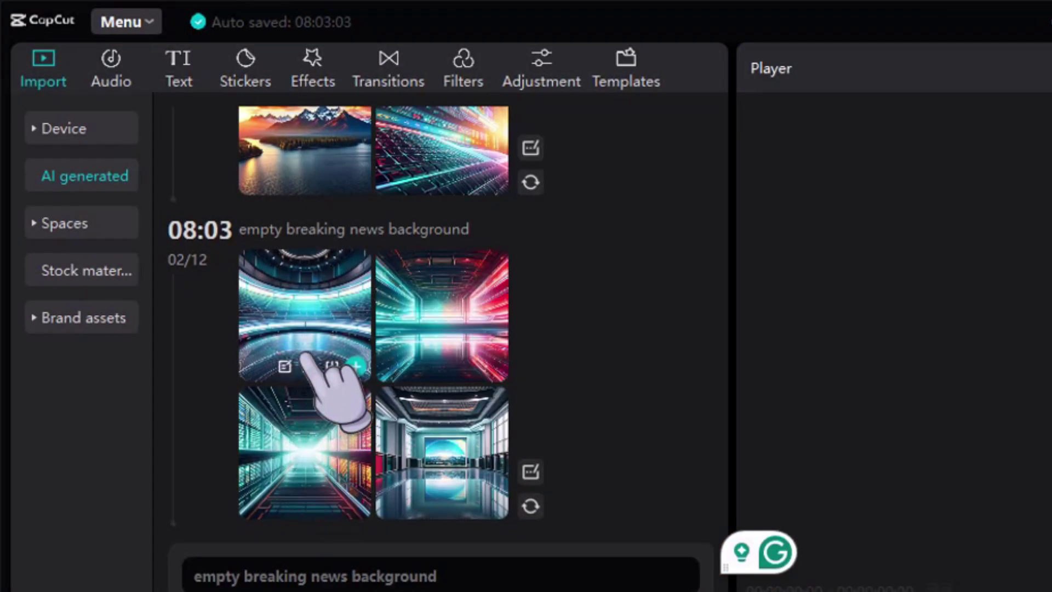
left_click(321, 324)
left_click(353, 366)
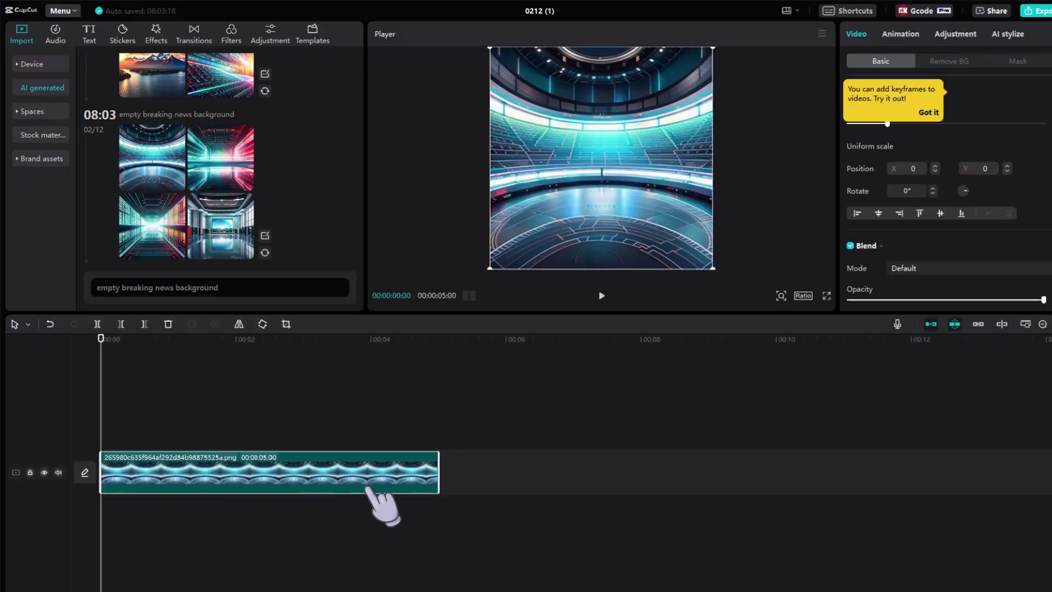
left_click(804, 295)
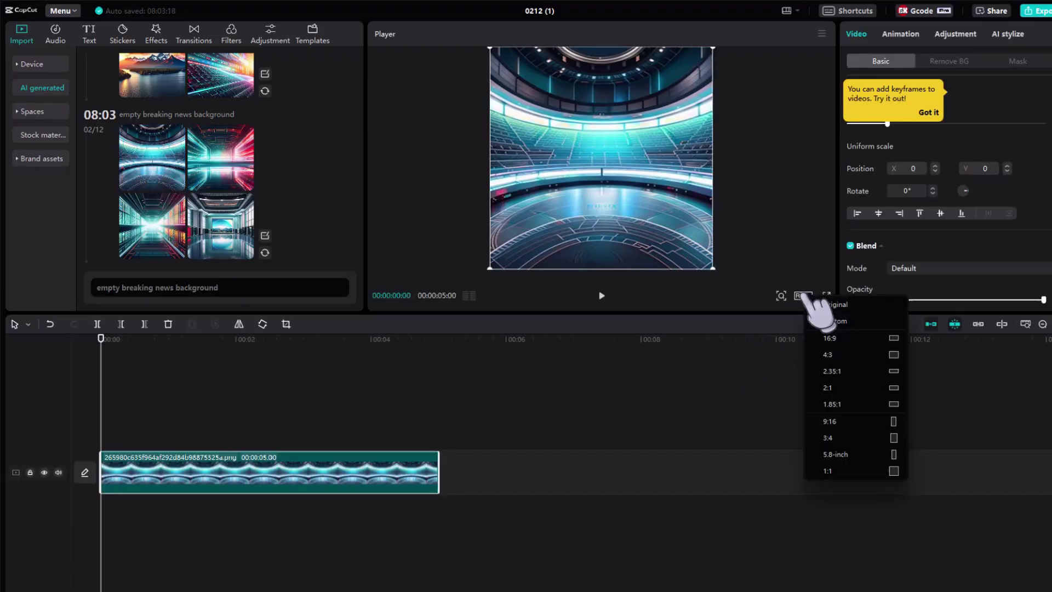
left_click(872, 338)
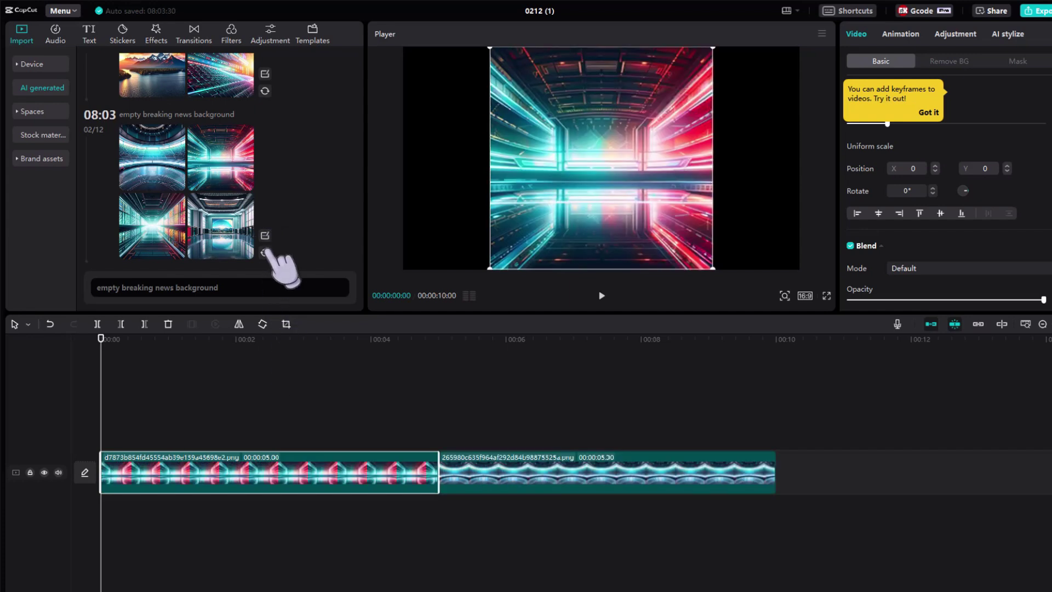
- Replace the images on the timeline with an upscaled version of the generated teal-and-red corridor image
left_click(222, 184)
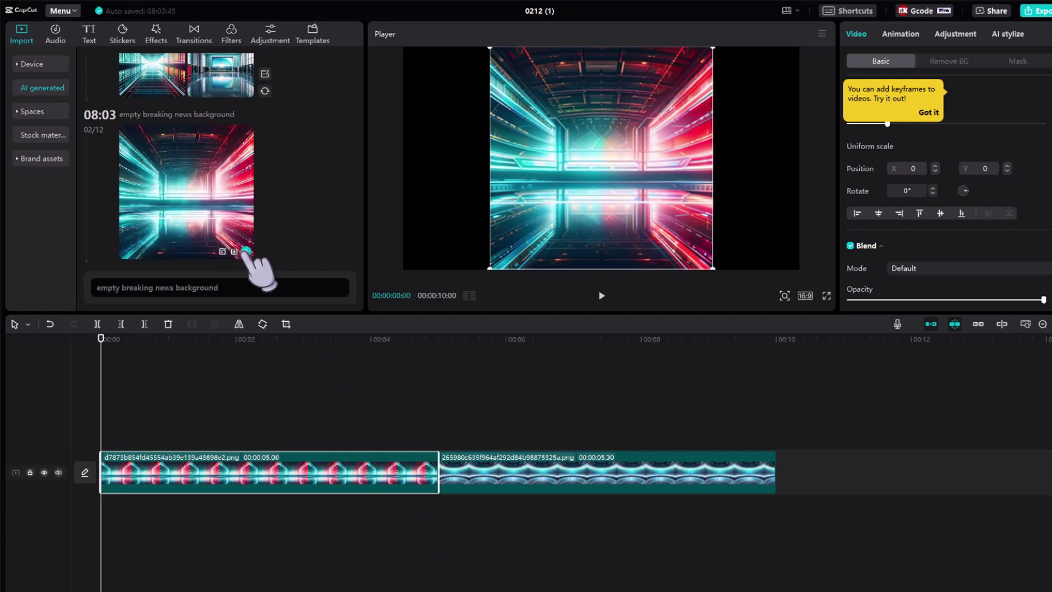
left_click(245, 252)
left_click(646, 474)
key("Delete")
left_click(683, 473)
key("Delete")
- Scale the corridor image up so that it fills the whole 16:9 frame
left_click(350, 471)
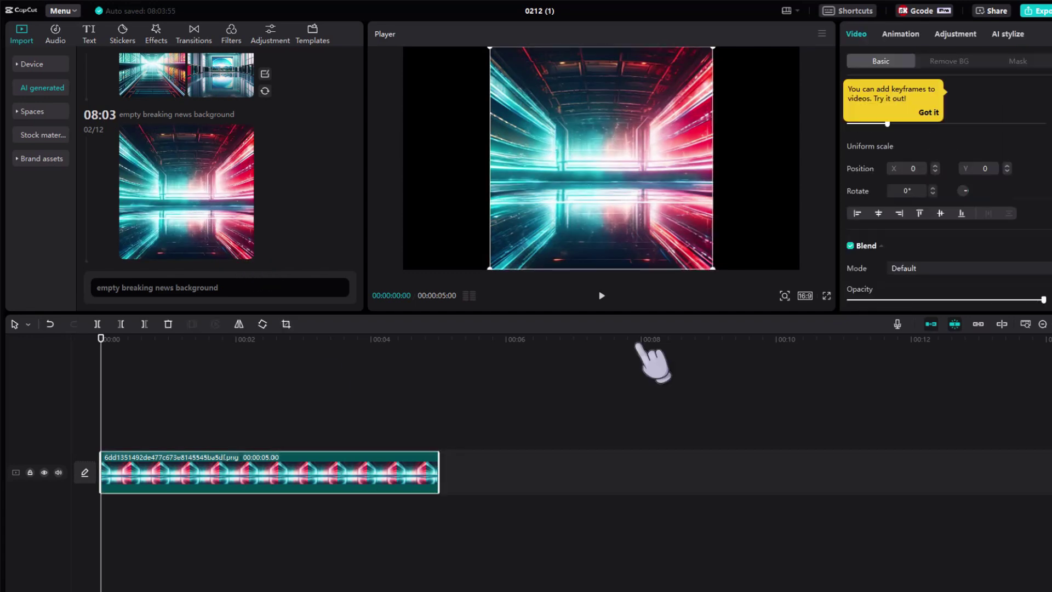
left_click_drag(715, 269, 878, 313)
left_click(572, 431)
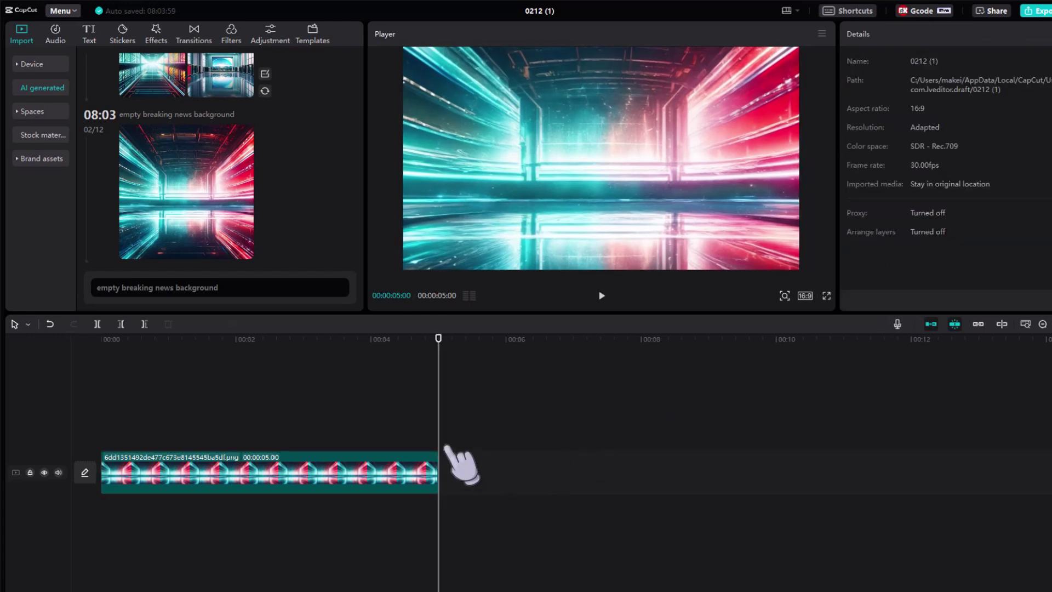
- Add a default text clip at the start of the timeline and paste the "This Just in! Breaking News" script into it
left_click(335, 397)
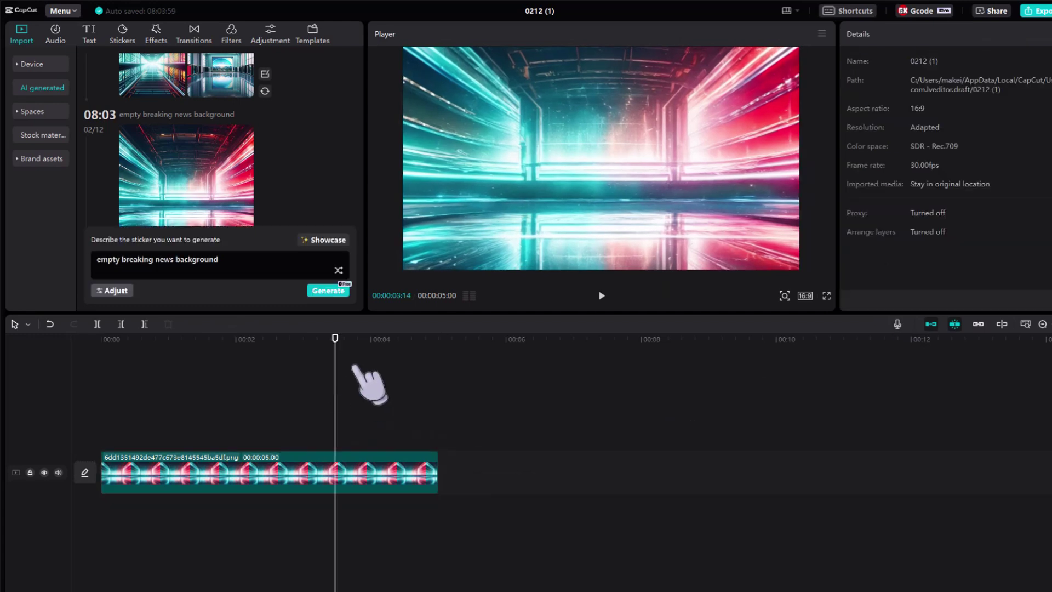
left_click(91, 38)
left_click(125, 110)
left_click_drag(340, 439, 225, 438)
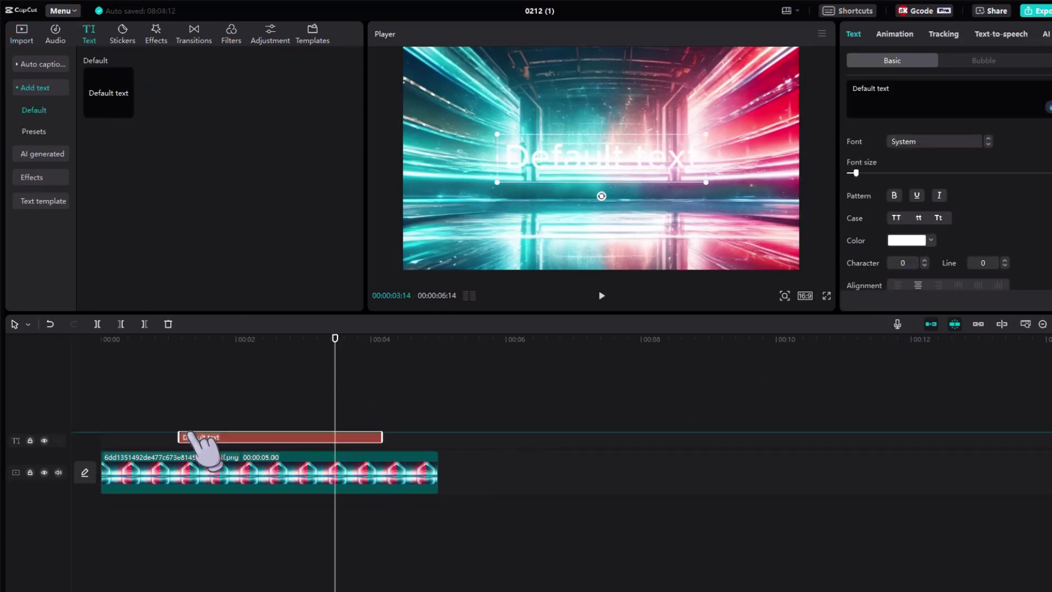
key("ctrl+v")
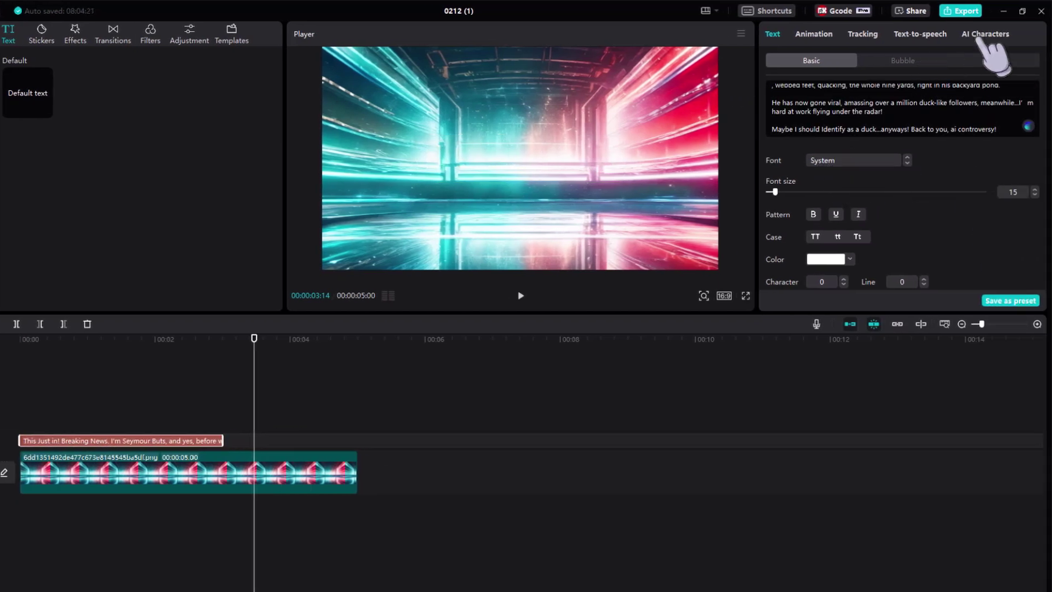
- Try to add the Pedro walking AI character in the dark suit and tie to the script text
left_click(984, 34)
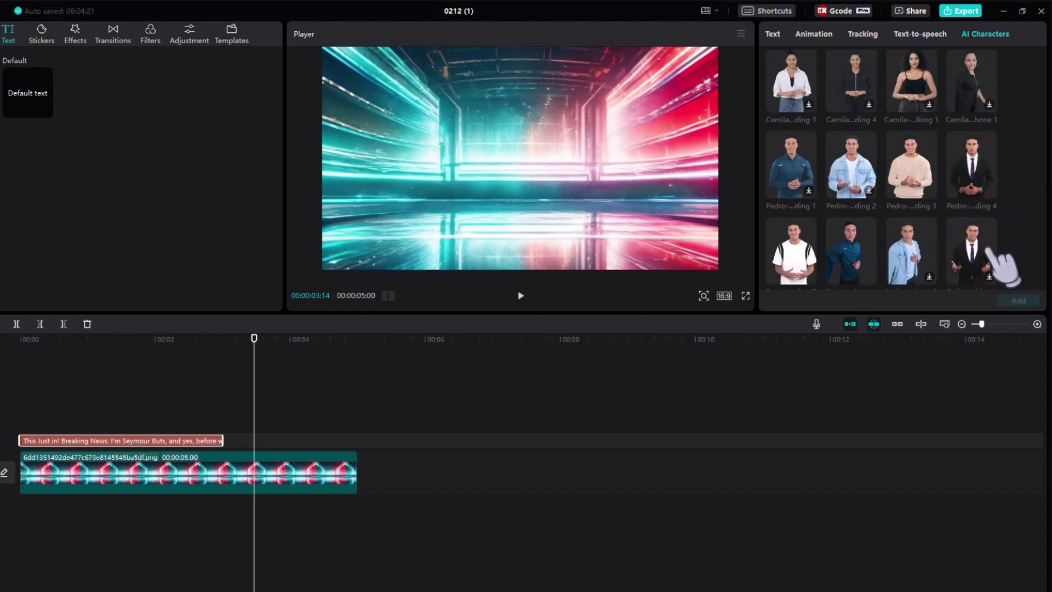
scroll(989, 249, "down", 10)
scroll(967, 237, "up", 5)
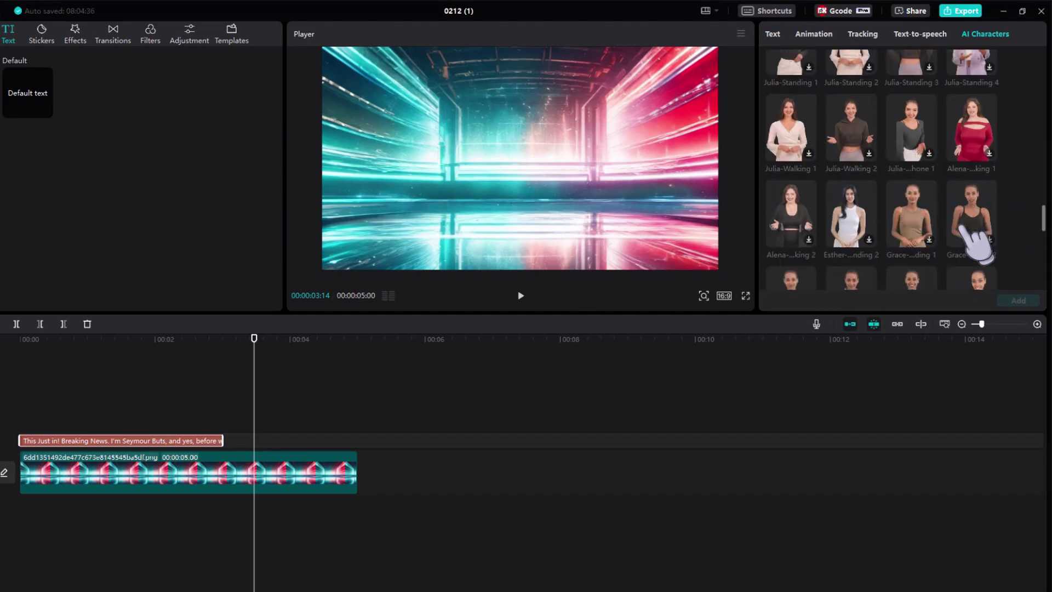
left_click(971, 77)
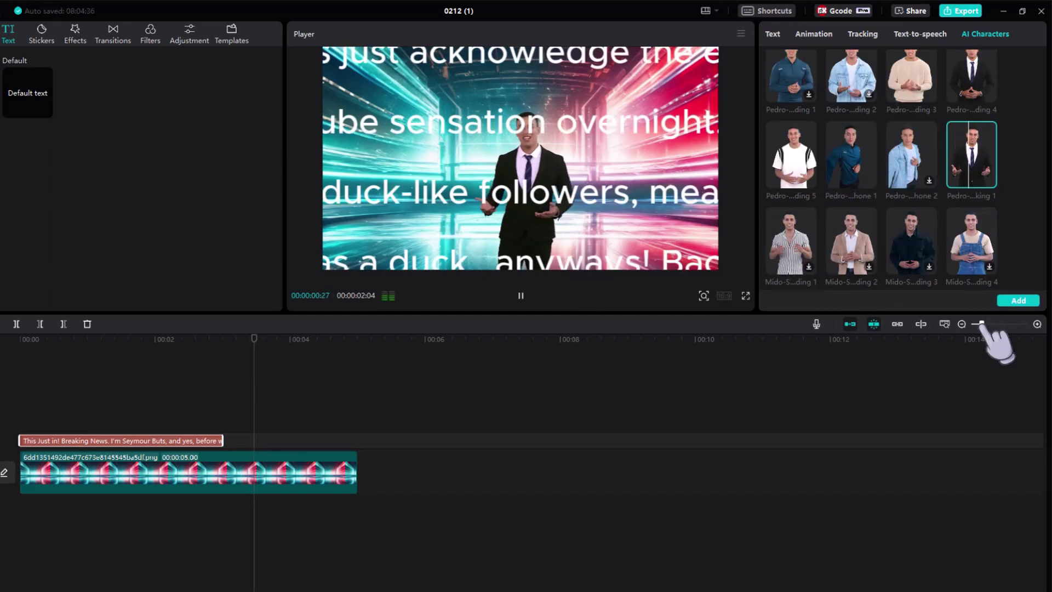
left_click(1019, 300)
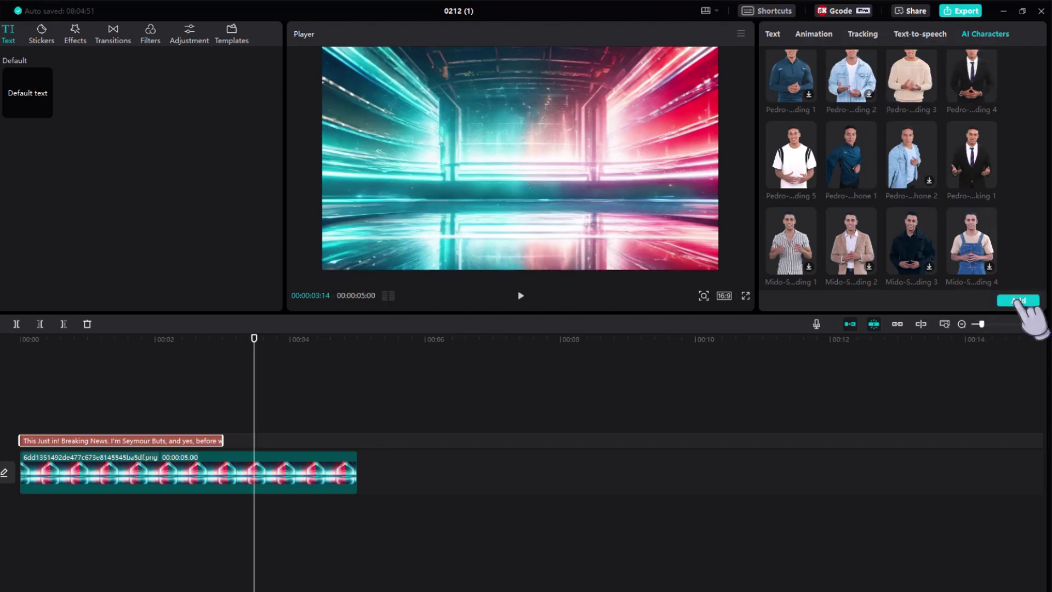
left_click(1018, 300)
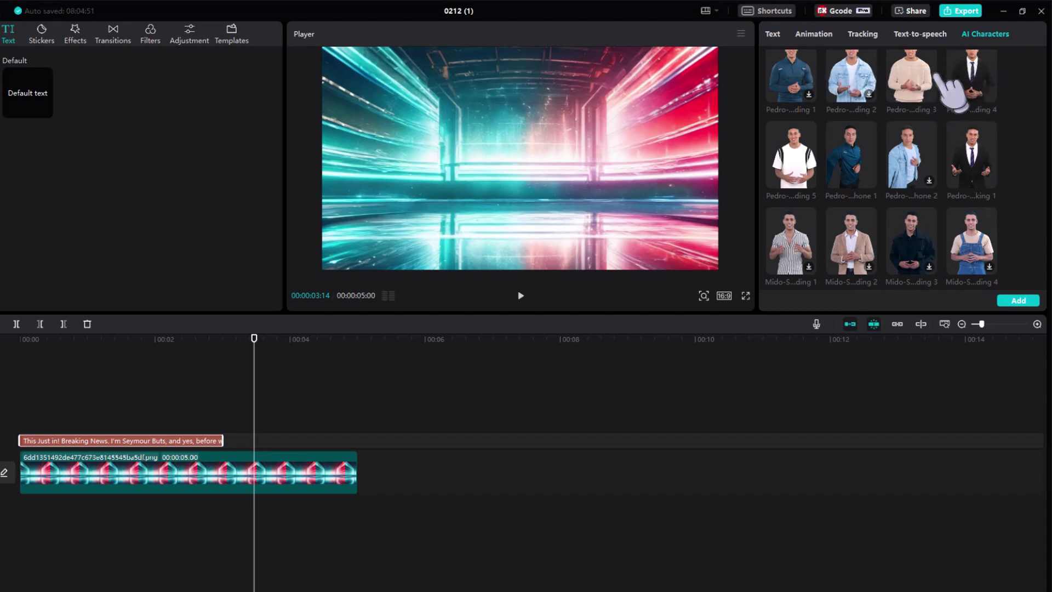
left_click(836, 40)
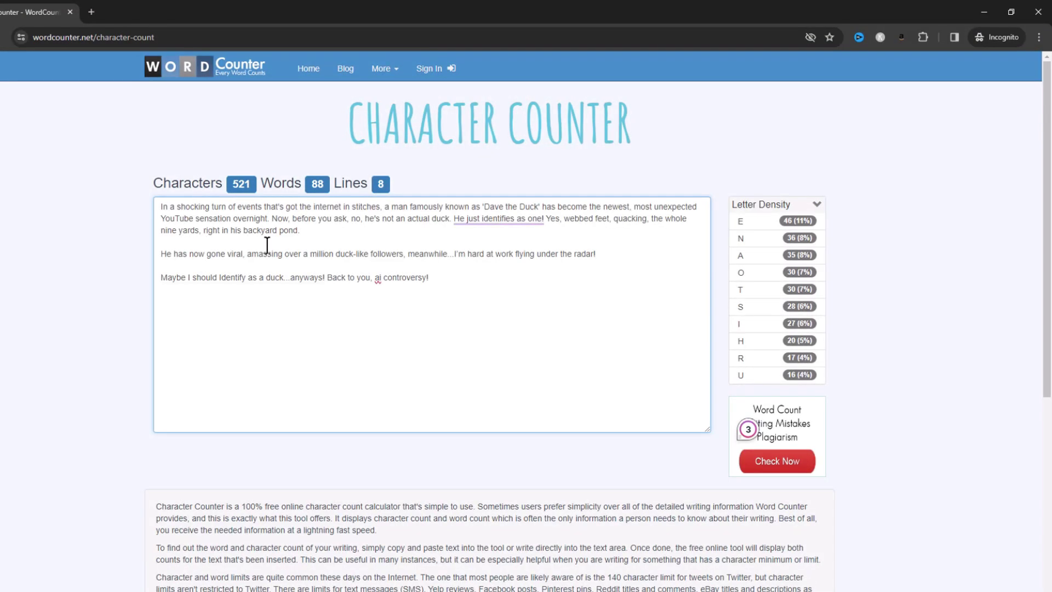
left_click_drag(345, 284, 125, 254)
key("BackSpace")
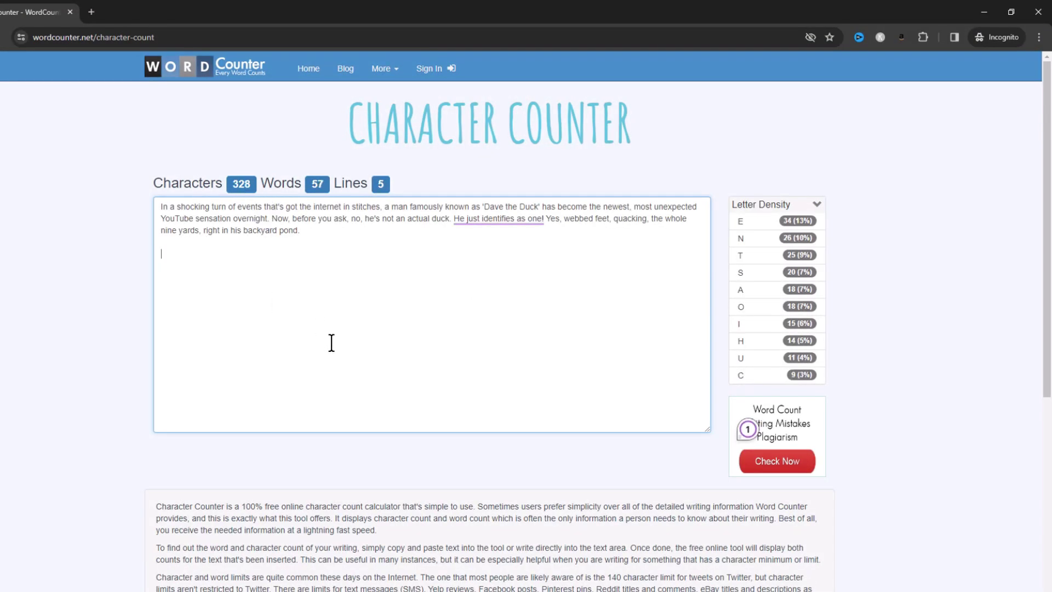
key("ctrl+z")
- Remove the closing "Maybe I should Identify as a duck" paragraph in the character counter, select the remaining script for copying, and return to CapCut
left_click(379, 315)
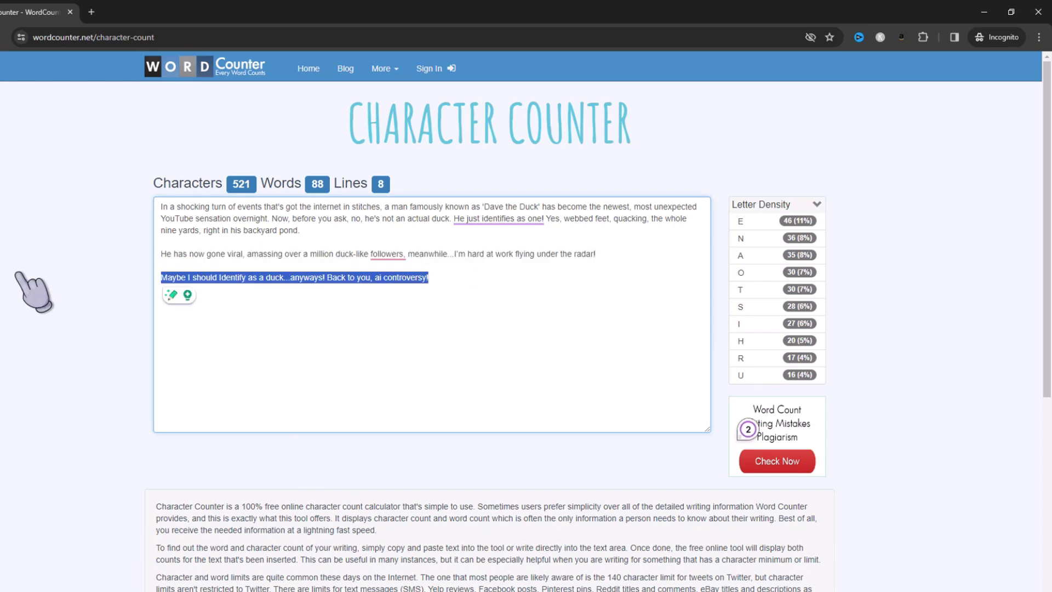
key("ctrl+a")
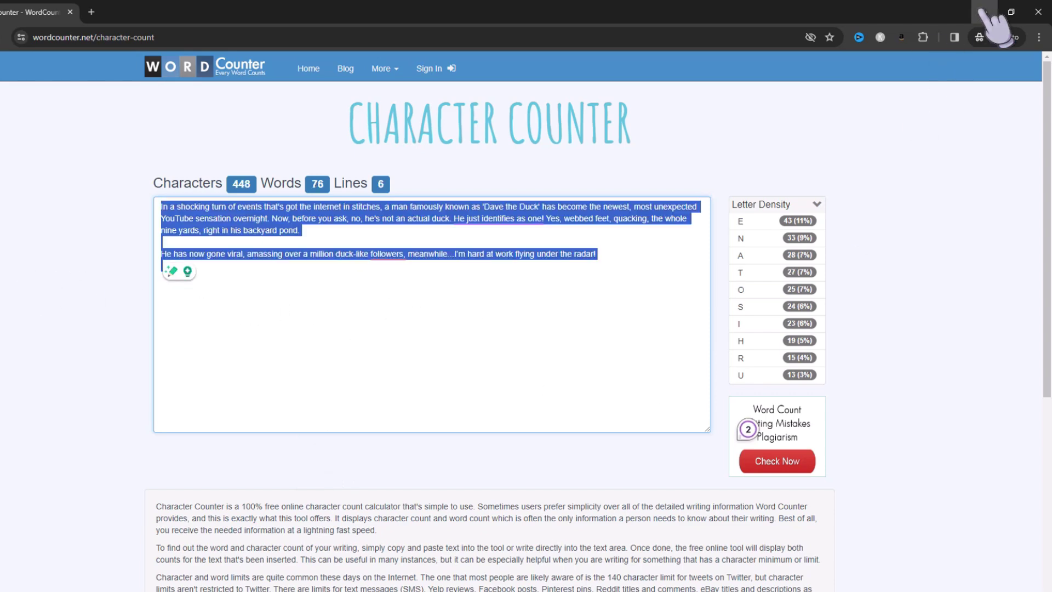
left_click(985, 12)
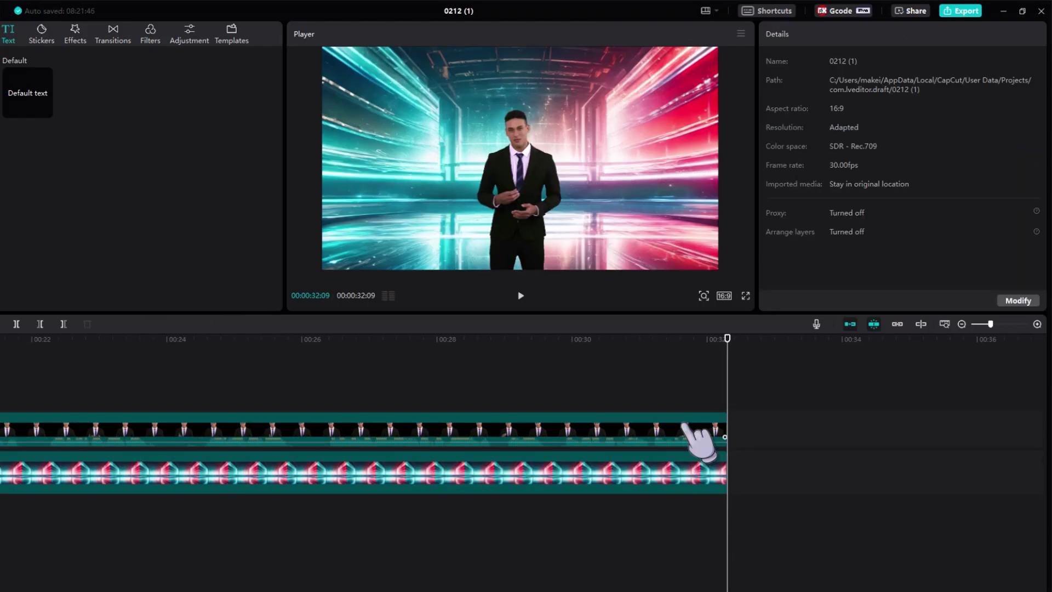
- Paste a second Pedro-Standing 4 presenter clip directly after the existing one on the timeline
left_click(699, 438)
key("ctrl+v")
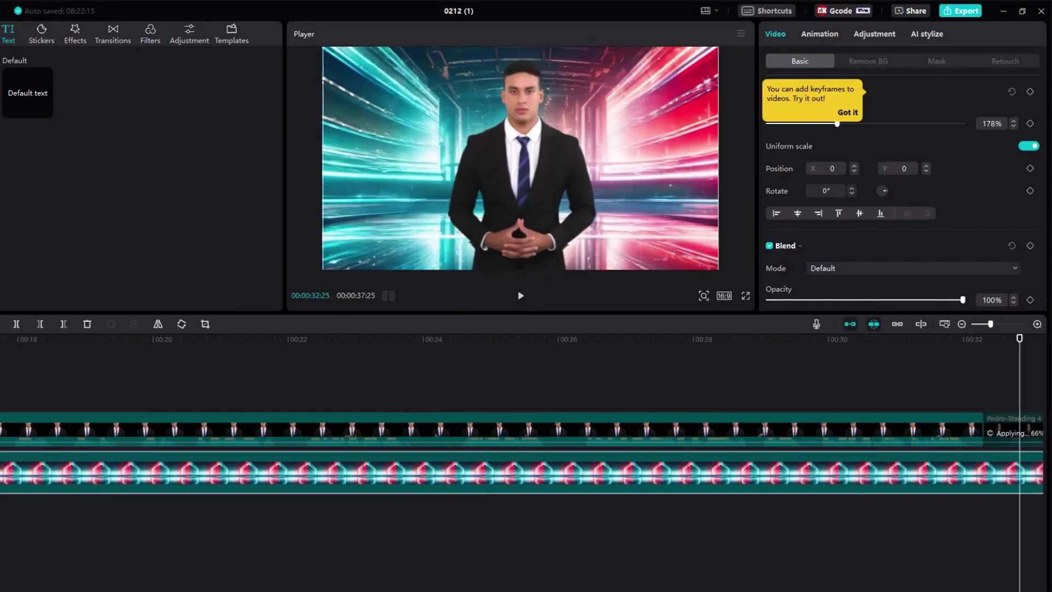
- Extend the background image clip to a duration of 00:00:39:09
left_click_drag(777, 475, 879, 475)
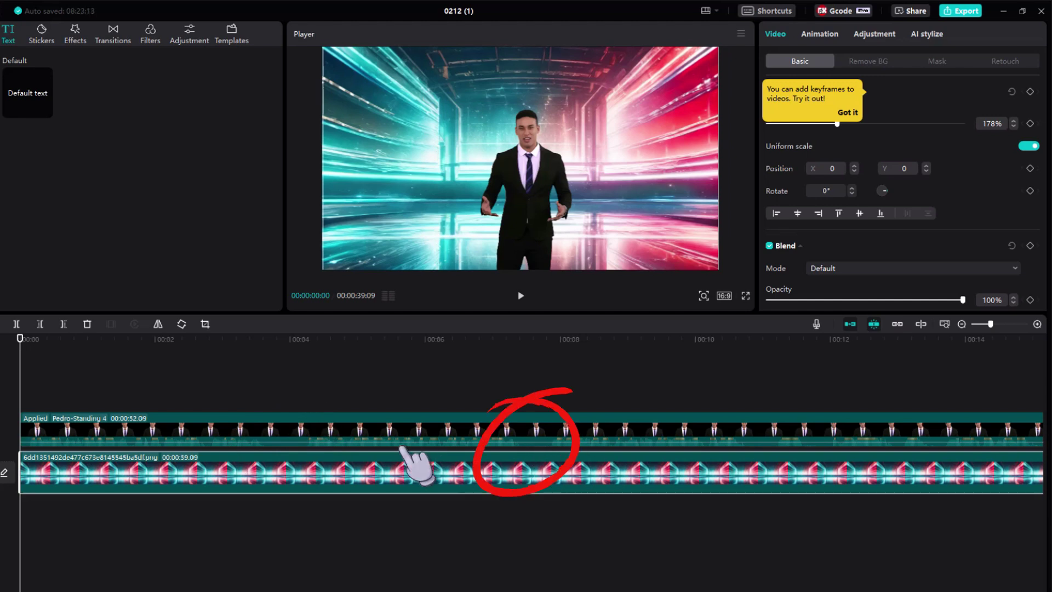
- Cut the pause between 00:00:03:19 and 00:00:04:06 out of the Pedro-Standing 4 presenter clip
left_click_drag(271, 346, 263, 365)
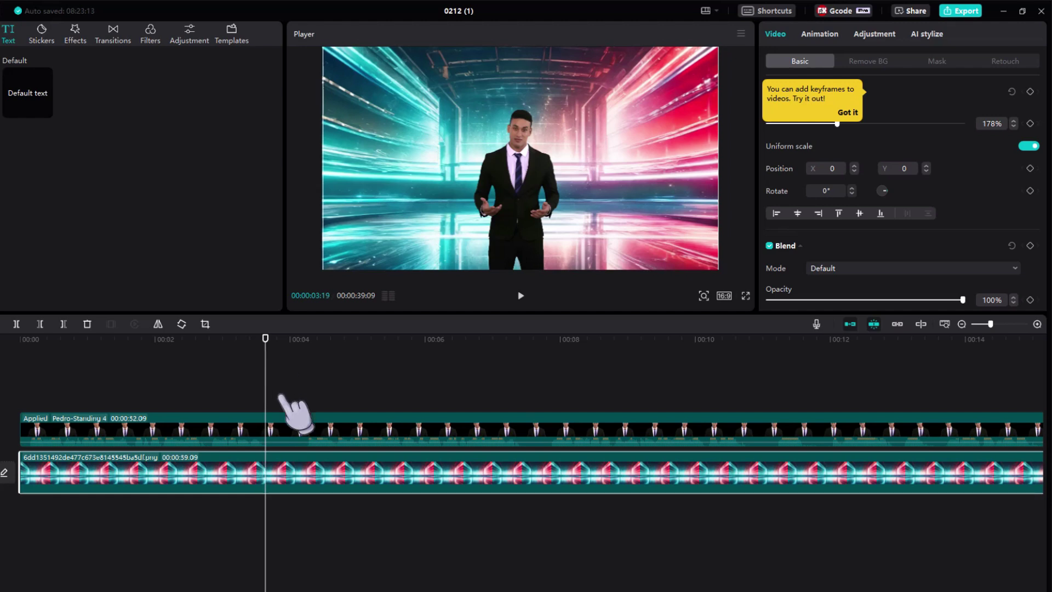
key("ctrl+b")
key("ctrl+z")
left_click(285, 425)
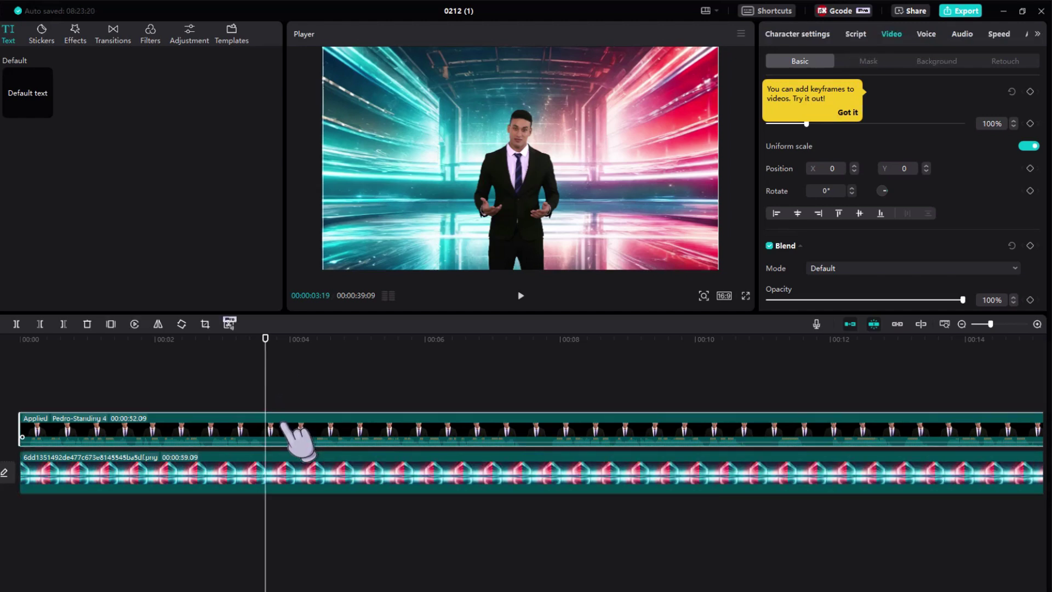
key("ctrl+b")
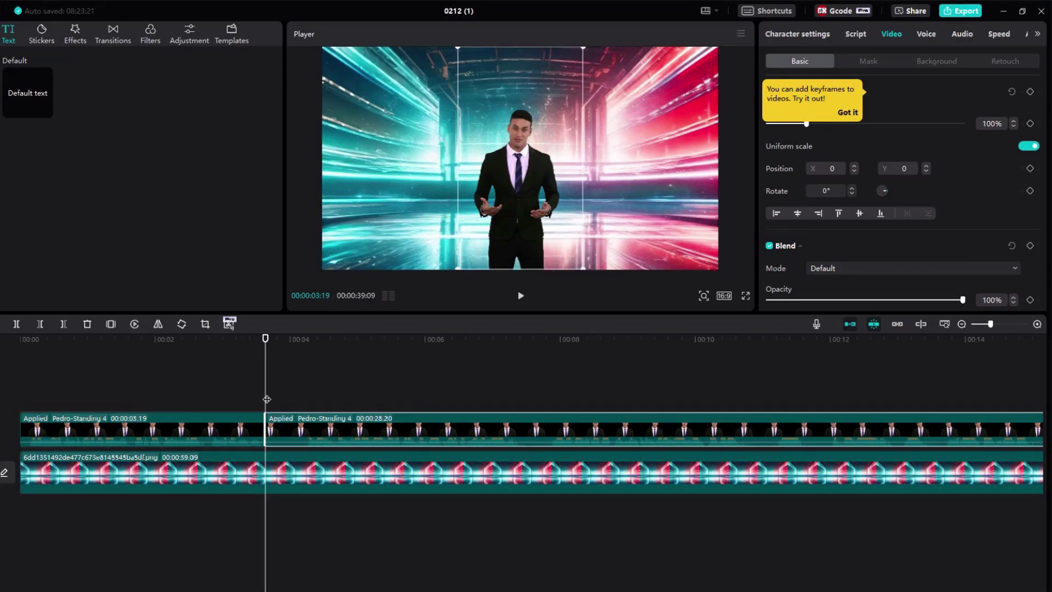
left_click_drag(266, 398, 310, 403)
key("ctrl+b")
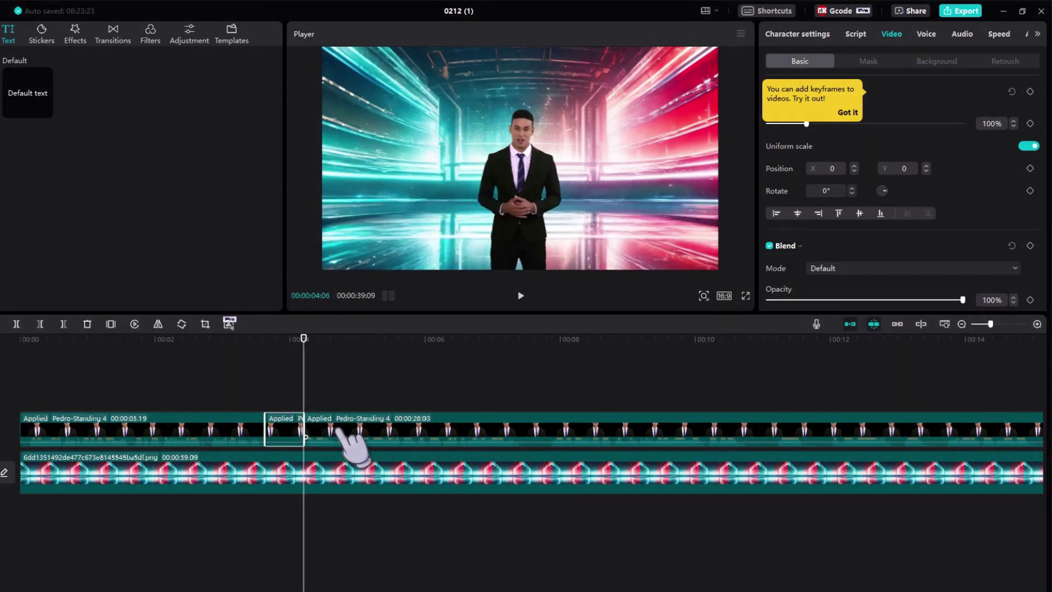
key("Delete")
- Split the presenter clip at each further pause up to 00:00:12:00, removing the pauses and closing the gaps
left_click_drag(341, 428, 844, 429)
key("ctrl+b")
key("ctrl+b")
key("ctrl+b")
key("Delete")
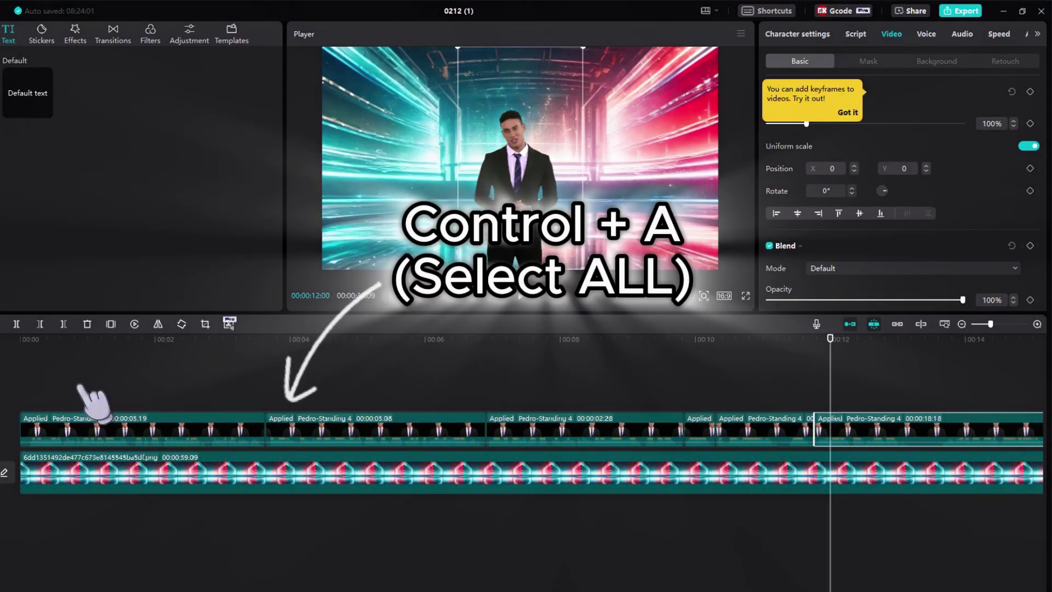
- Select all timeline clips and move them up one track, off the main track
left_click_drag(71, 361, 617, 580)
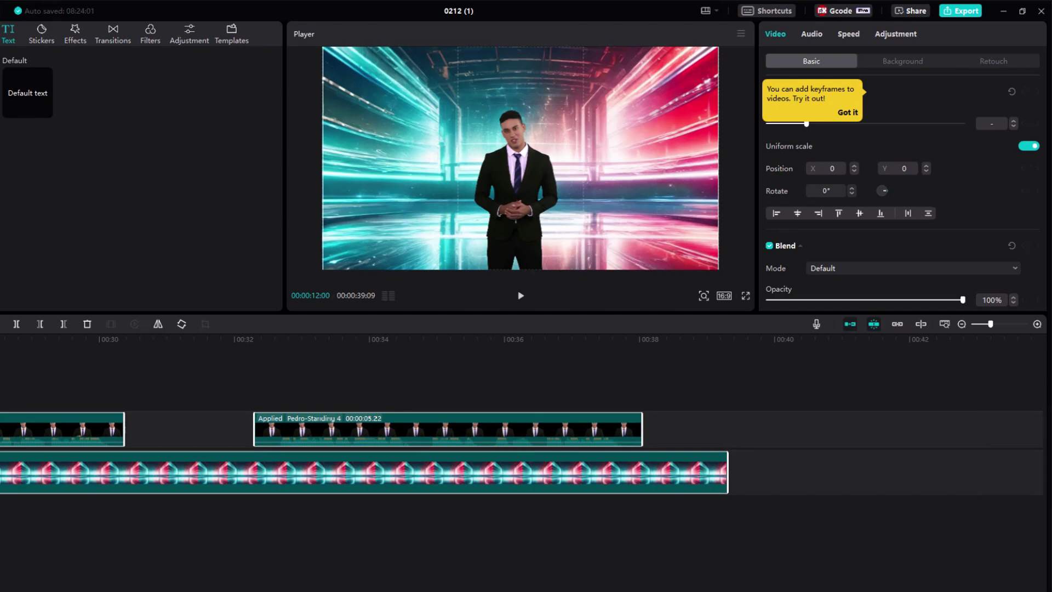
scroll(521, 462, "left", 20)
left_click_drag(112, 483, 104, 419)
left_click(131, 357)
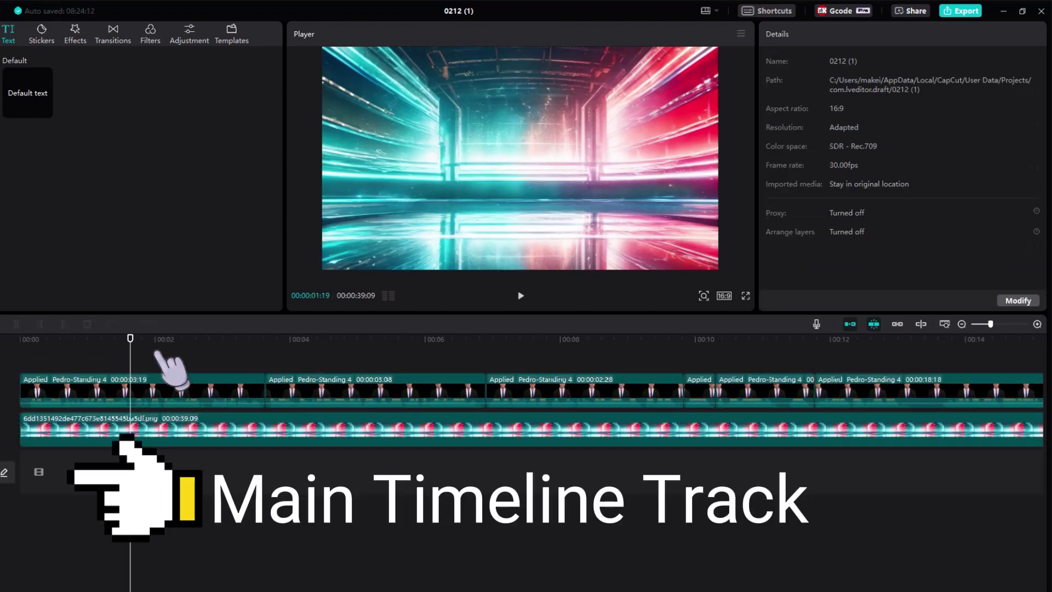
- Select all Pedro-Standing 4 presenter clips and move them down onto the main track below the background
left_click(376, 395)
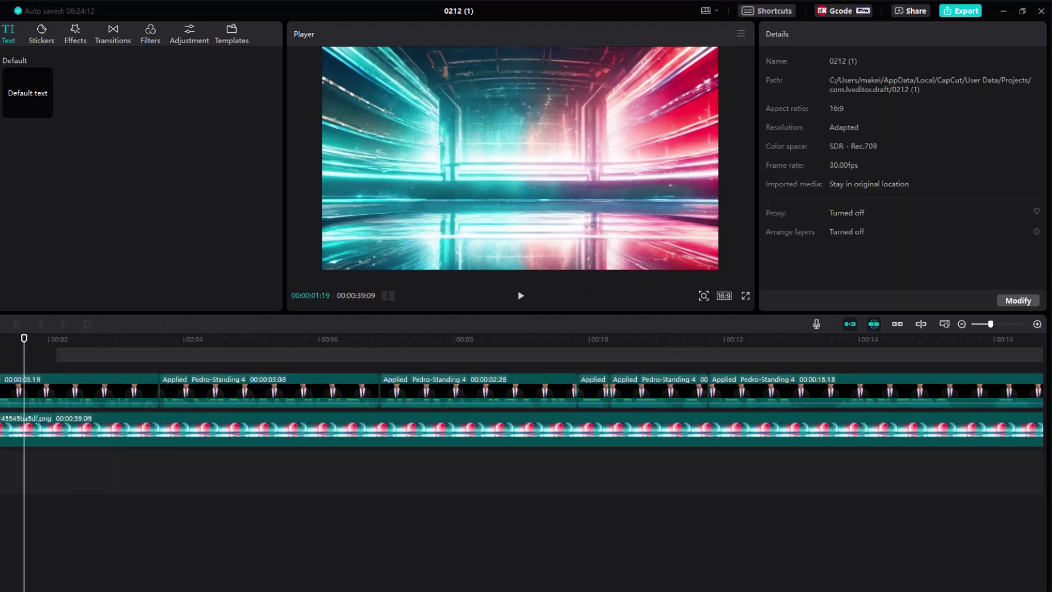
scroll(865, 389, "right", 10)
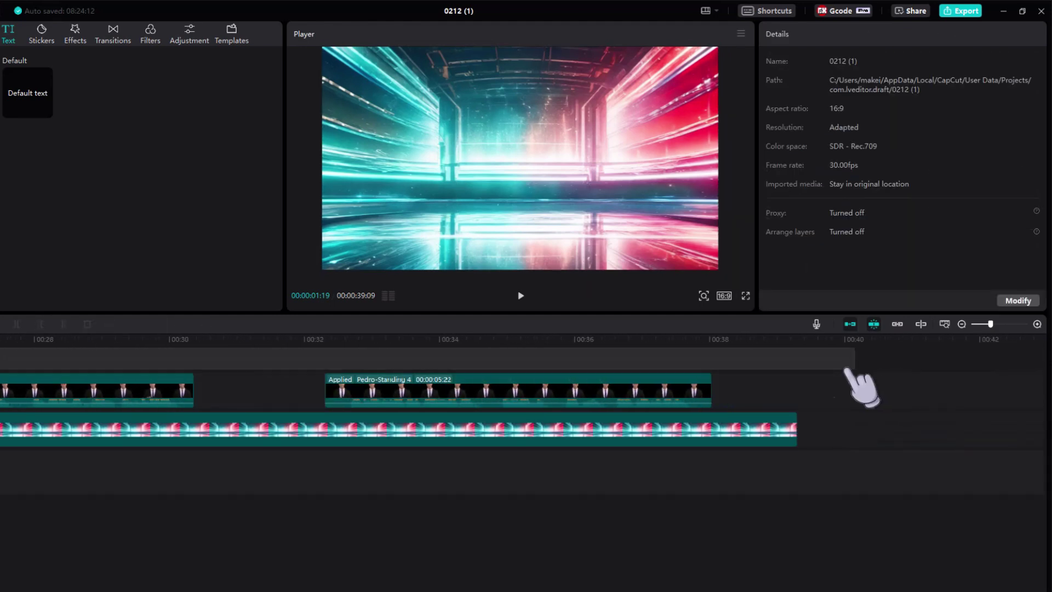
left_click(669, 404)
left_click_drag(629, 399, 615, 482)
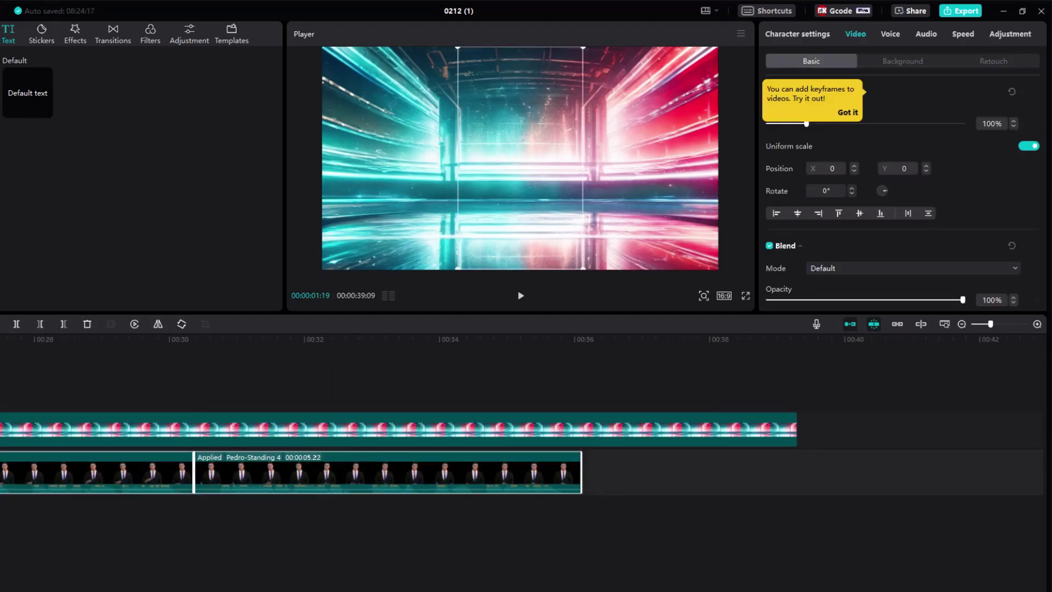
scroll(521, 455, "left", 10)
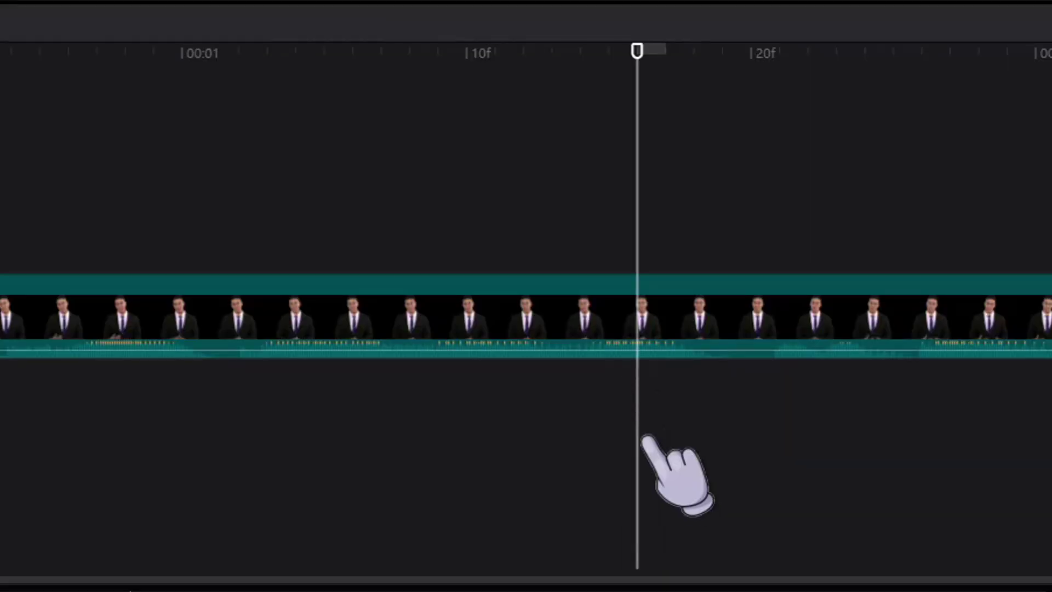
- Cut a short pause out of the presenter footage at about 11 seconds
left_click(698, 433)
left_click(726, 325)
key("ctrl+b")
left_click(780, 460)
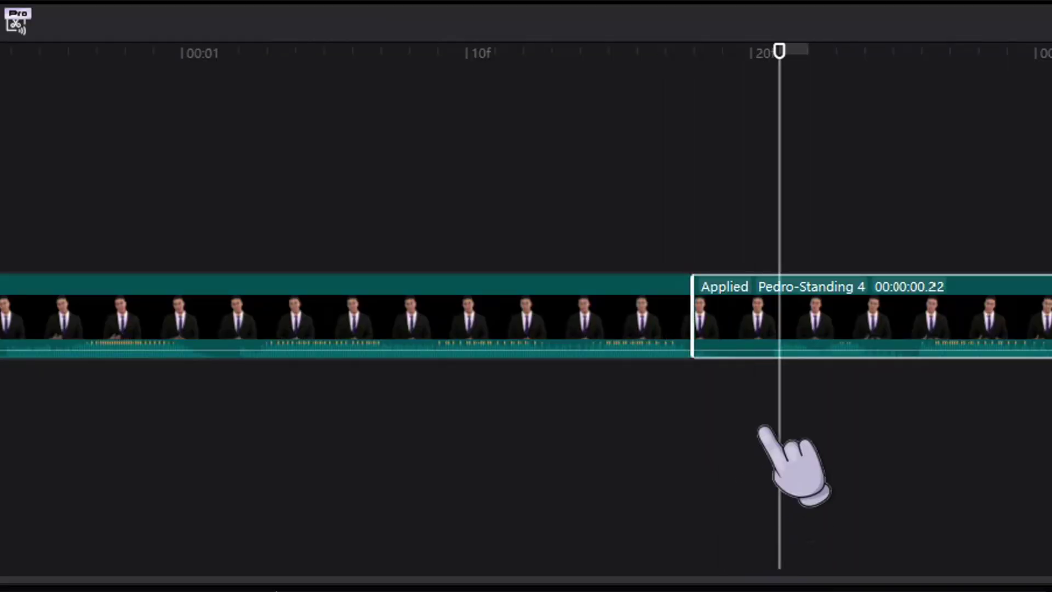
key("ctrl+b")
left_click(748, 337)
key("Delete")
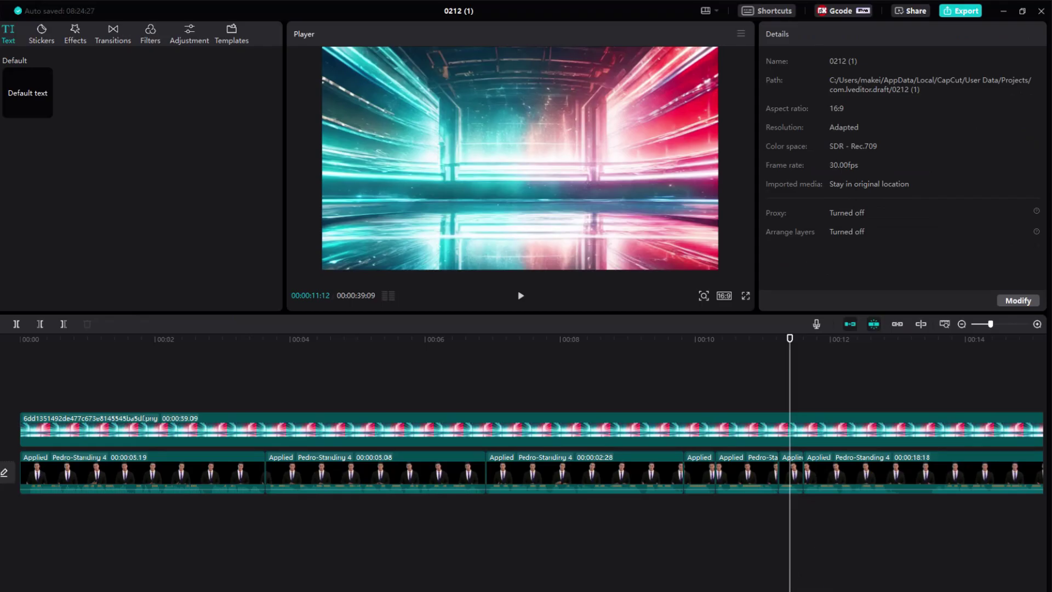
- Cut the pause between about 12.9 and 13.5 seconds out of the long presenter clip
scroll(521, 455, "right", 10)
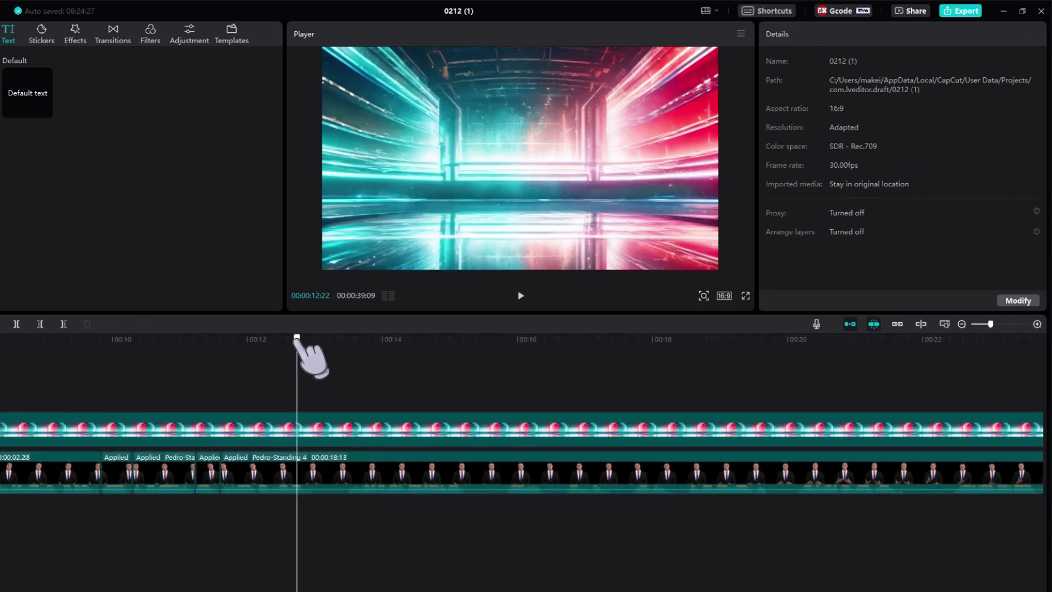
left_click_drag(298, 338, 306, 338)
left_click(326, 469)
key("ctrl+b")
left_click_drag(305, 401, 347, 401)
key("ctrl+b")
left_click(330, 478)
key("Delete")
- Cut the two short pauses at about 14.6 and 15.2 seconds out of the presenter footage
left_click_drag(435, 378, 790, 388)
key("ctrl+b")
key("ctrl+b")
left_click(447, 470)
key("Delete")
key("ctrl+b")
key("ctrl+b")
left_click(475, 471)
key("Delete")
- Cut the two short pauses at about 16 and 16.6 seconds out of the presenter footage
key("ctrl+b")
key("ctrl+b")
left_click(523, 471)
key("Delete")
key("ctrl+b")
key("ctrl+b")
left_click(562, 470)
key("Delete")
- Cut the pause at about 17.8 seconds out of the presenter footage
left_click(655, 466)
key("ctrl+b")
key("ctrl+b")
left_click(656, 466)
key("Delete")
- Cut the pause between about 19.3 seconds and 00:00:20:02 out of the presenter footage
left_click(751, 463)
key("ctrl+b")
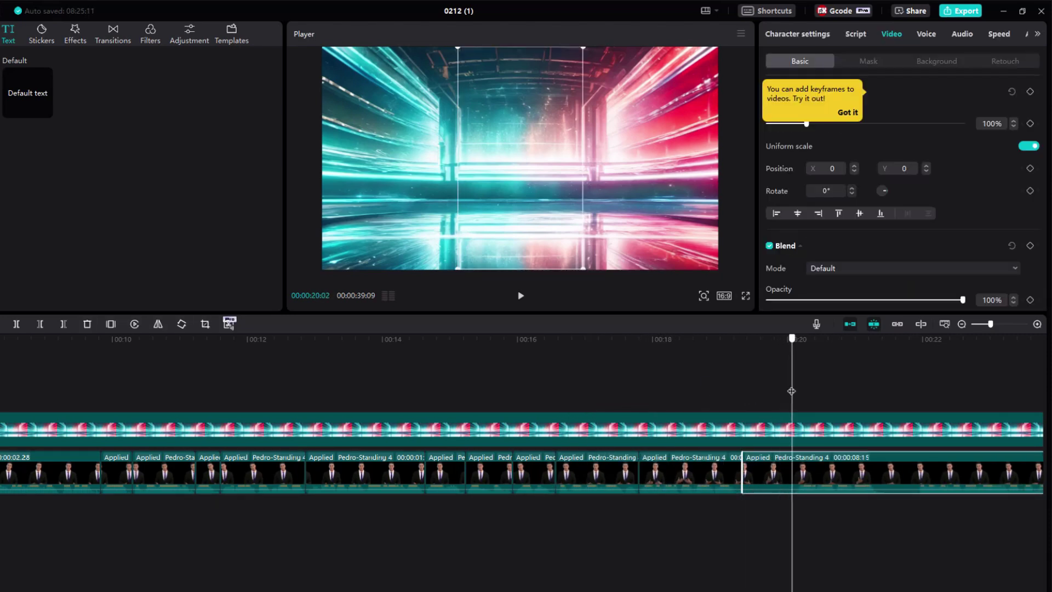
key("ctrl+b")
left_click(771, 469)
key("Delete")
- Cut the pause starting at about 20.6 seconds out of the presenter footage
scroll(500, 382, "right", 5)
left_click(529, 473)
key("ctrl+b")
left_click_drag(514, 402, 557, 401)
key("ctrl+b")
left_click(541, 468)
key("Delete")
- Cut the very short pause at about 23.1 seconds out of the presenter footage
left_click(684, 402)
left_click(687, 463)
key("ctrl+b")
left_click_drag(684, 403, 699, 404)
key("ctrl+b")
left_click(690, 459)
key("Delete")
- Split the presenter clip at 00:00:23:20
scroll(647, 427, "right", 2)
left_click_drag(563, 395, 580, 395)
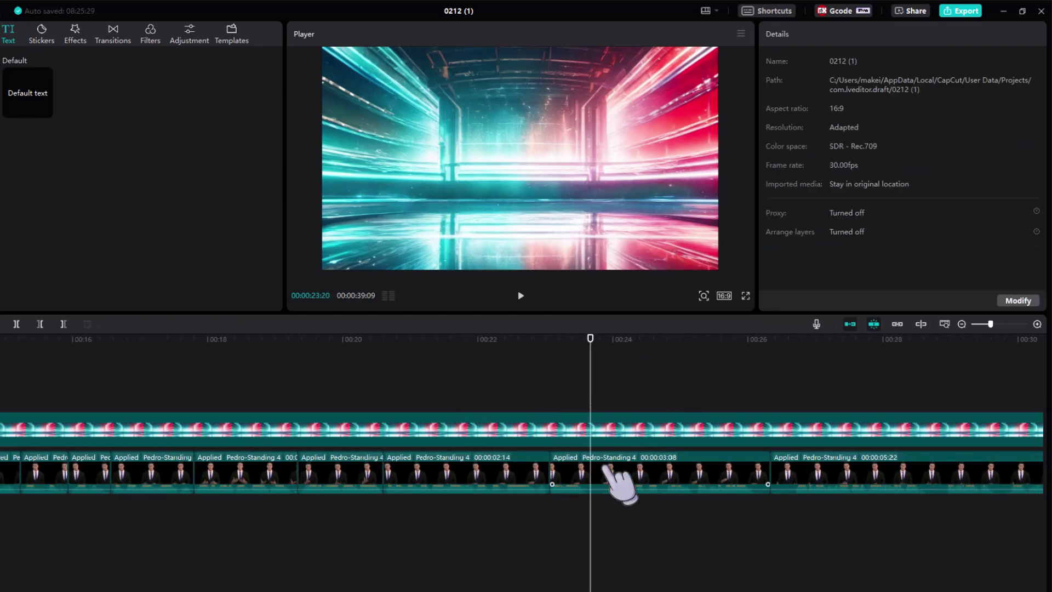
left_click(622, 463)
key("ctrl+b")
- Cut the pause starting at about 25.9 seconds, around the join with the last presenter clip
left_click(739, 416)
left_click(747, 473)
key("ctrl+b")
left_click_drag(739, 406, 778, 406)
left_click(792, 475)
key("ctrl+b")
left_click(755, 485)
key("Delete")
- Cut the pause at about 27.9 seconds out of the last presenter clip
scroll(664, 424, "right", 3)
left_click(640, 344)
left_click(663, 475)
key("ctrl+b")
key("ctrl+b")
left_click(650, 470)
left_click_drag(639, 401, 801, 422)
key("Delete")
- Cut the two short pauses at about 28.5 and 29.2 seconds out of the last presenter clip
left_click(714, 473)
key("ctrl+b")
key("ctrl+b")
left_click(693, 475)
key("Delete")
left_click(748, 478)
key("ctrl+b")
key("ctrl+b")
left_click(733, 472)
key("Delete")
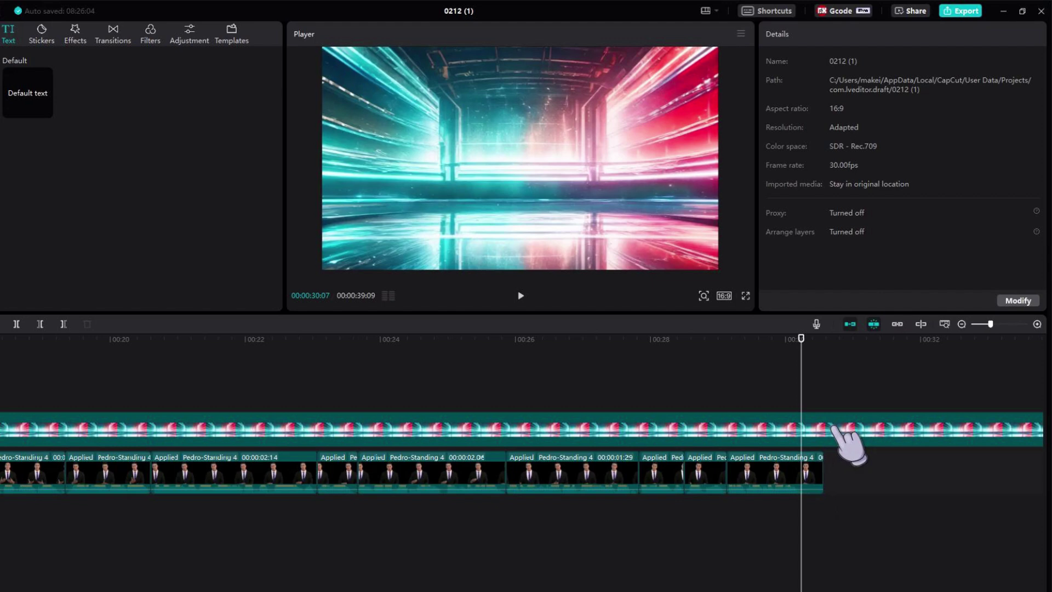
- Select all presenter clips and move them onto a track above the background image
left_click_drag(864, 468, 1, 493)
left_click_drag(121, 470, 119, 383)
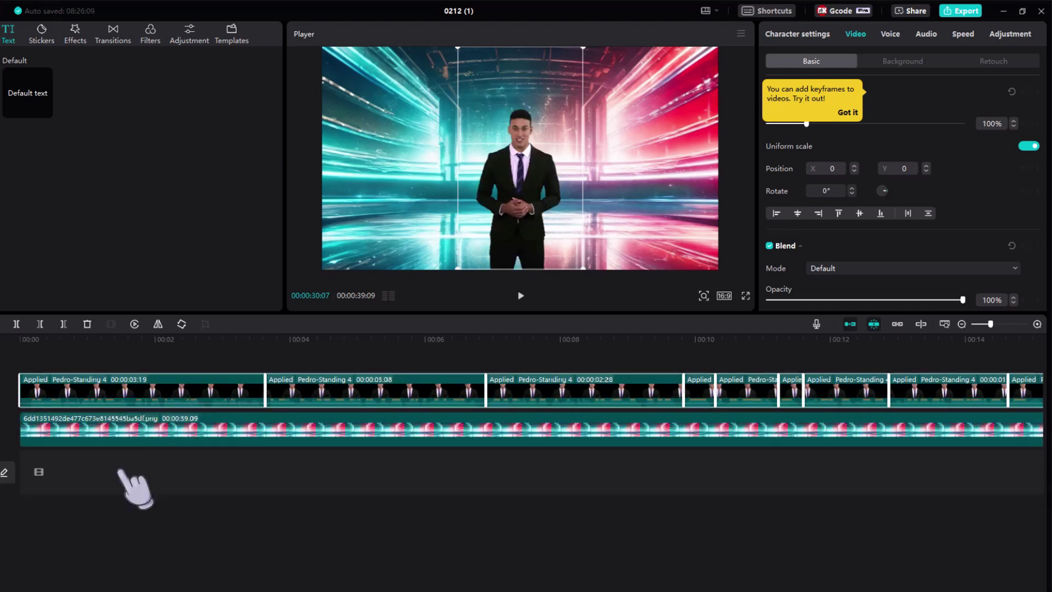
- Scale the selected presenter clips to 147% and move the presenter to the left side of the video frame
left_click(1013, 121)
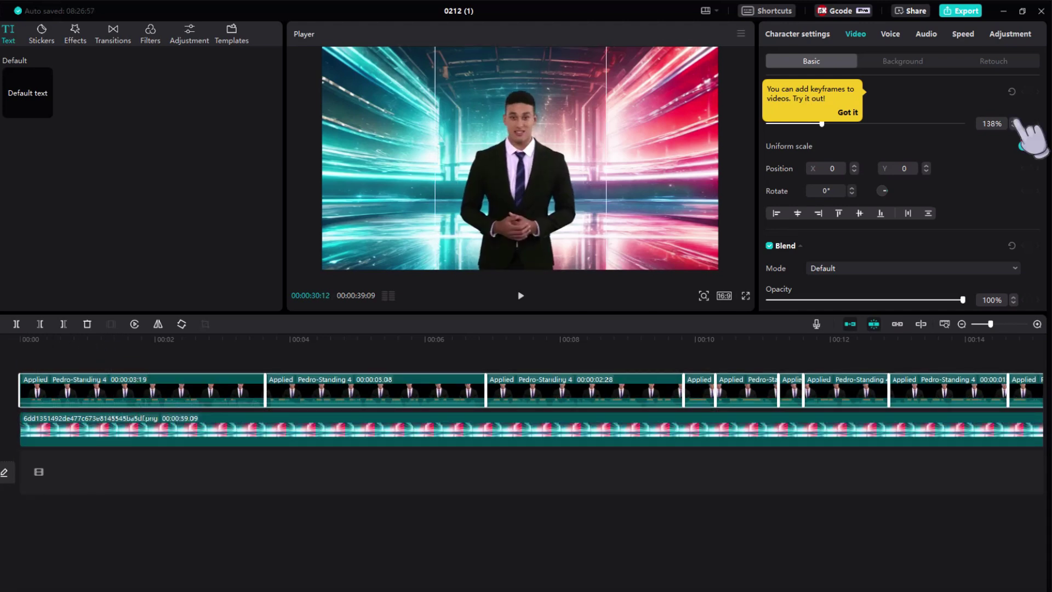
left_click_drag(512, 236, 388, 217)
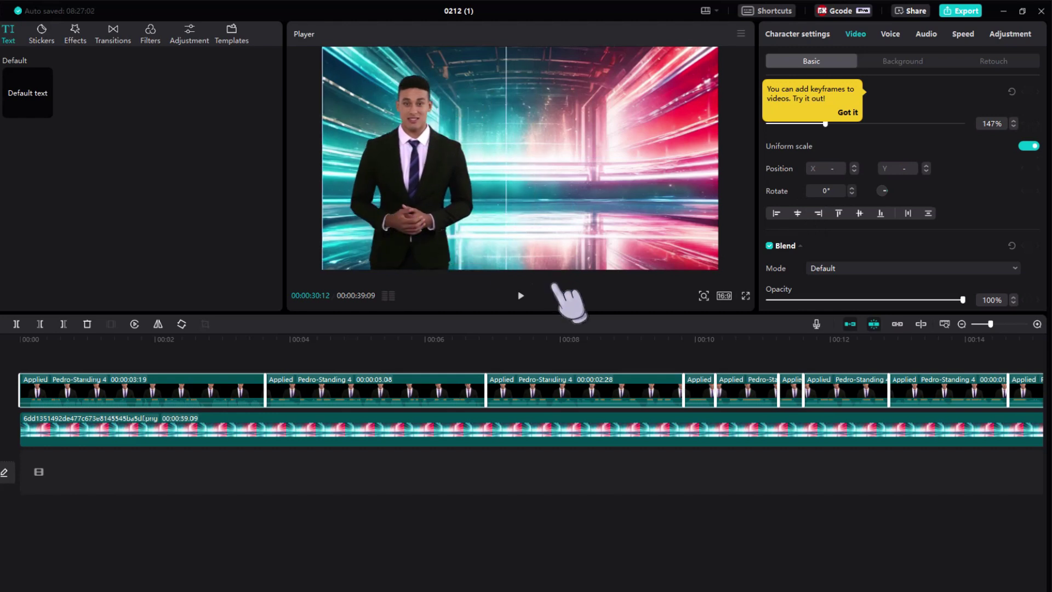
left_click(457, 475)
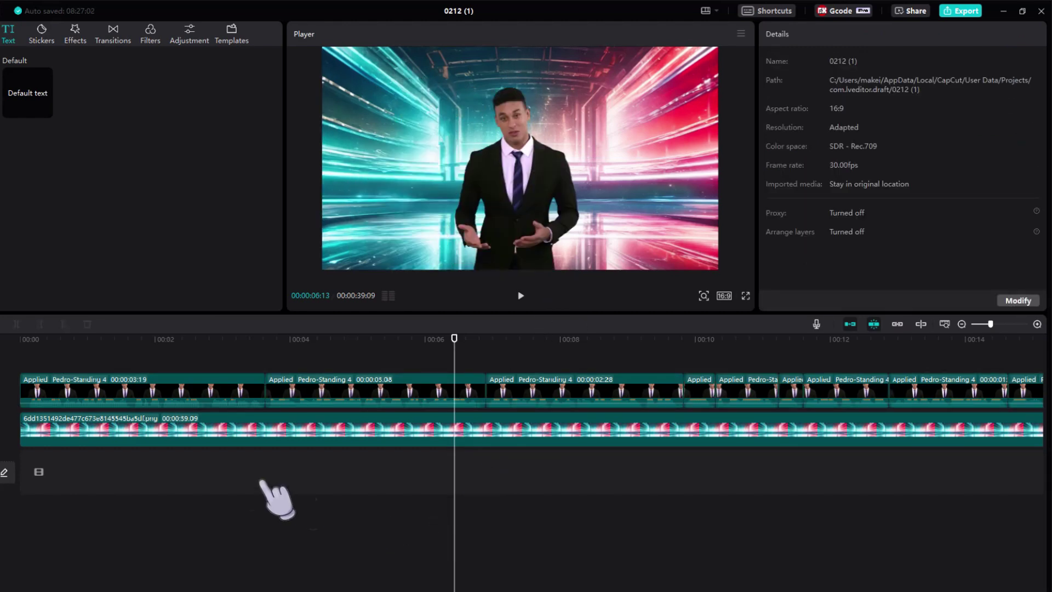
left_click(222, 433)
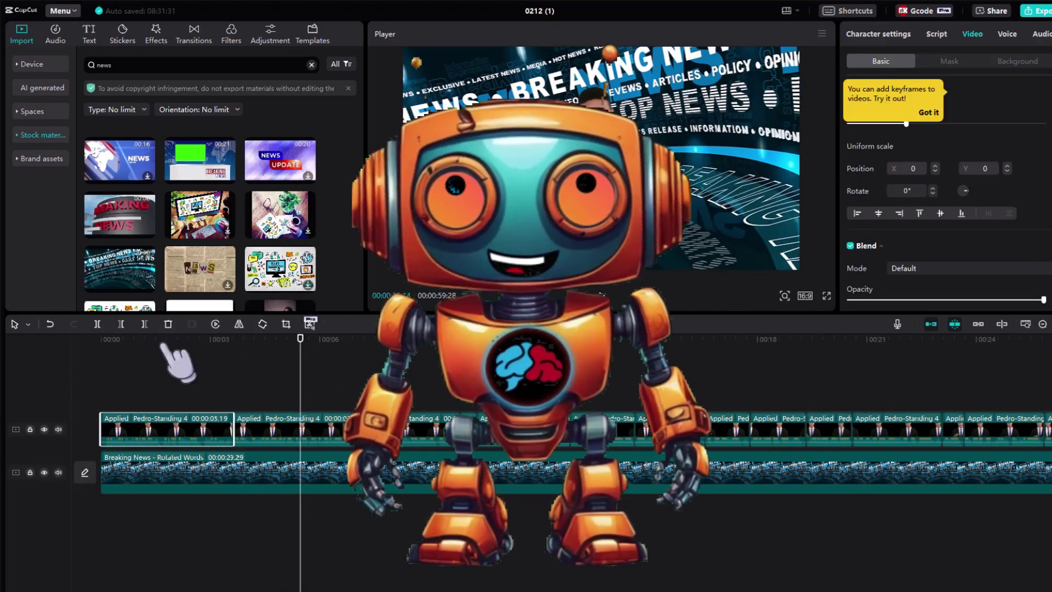
- Combine all Pedro-Standing 4 presenter clips into one compound clip
left_click(163, 344)
left_click_drag(163, 372, 1041, 432)
right_click(166, 430)
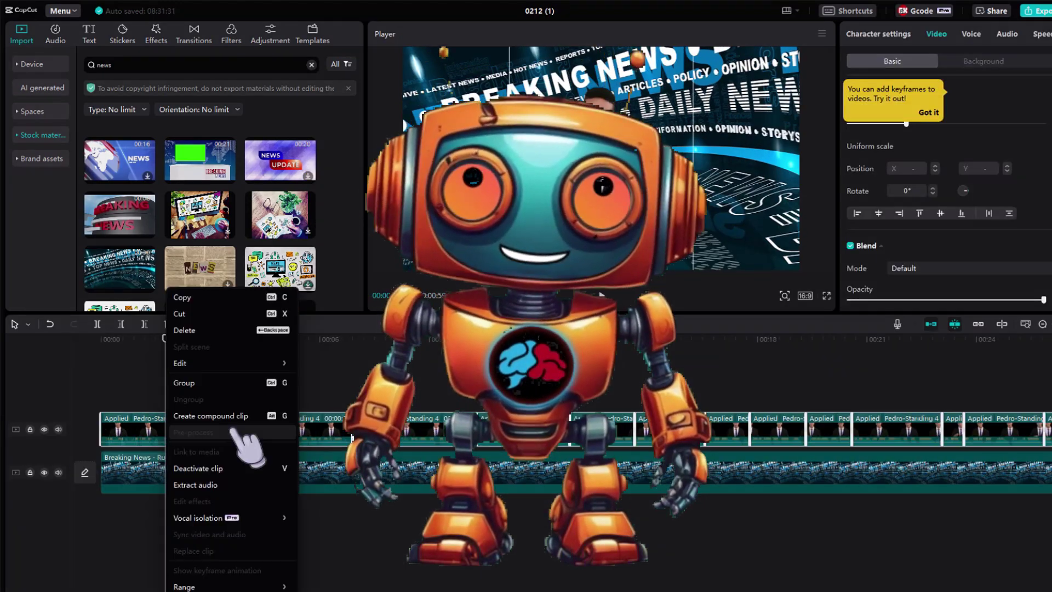
left_click(230, 417)
left_click(183, 372)
scroll(185, 446, "right", 2)
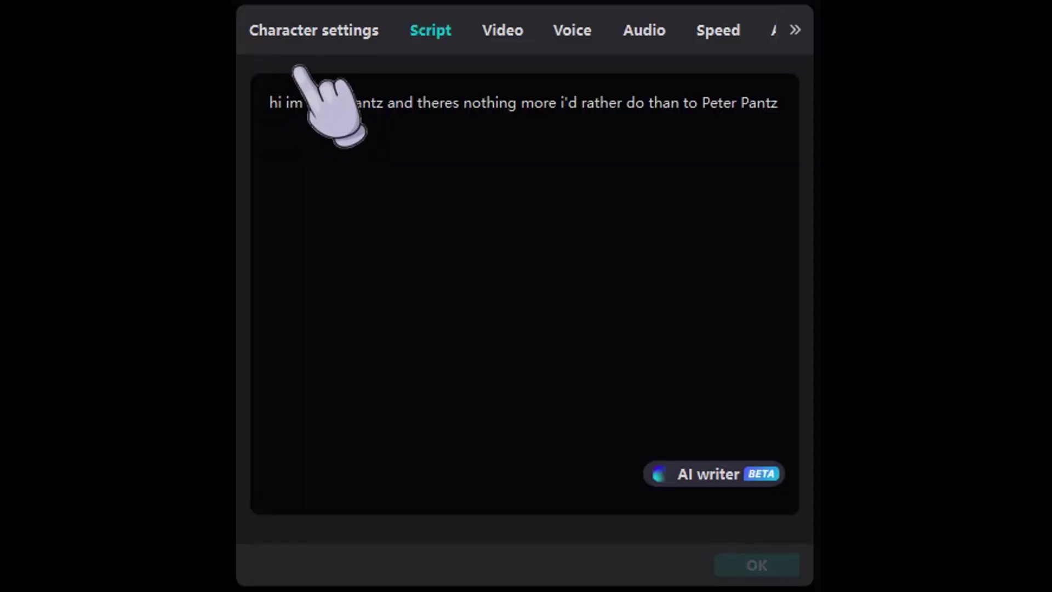
- Set the AI character's frame style to Circle frame in the character settings
left_click(318, 39)
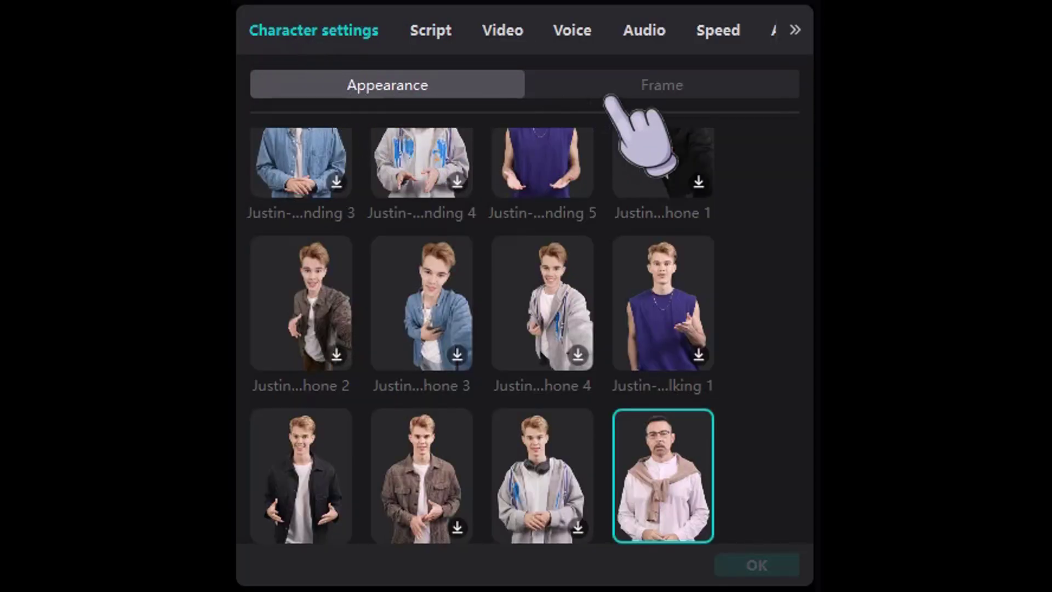
left_click(670, 90)
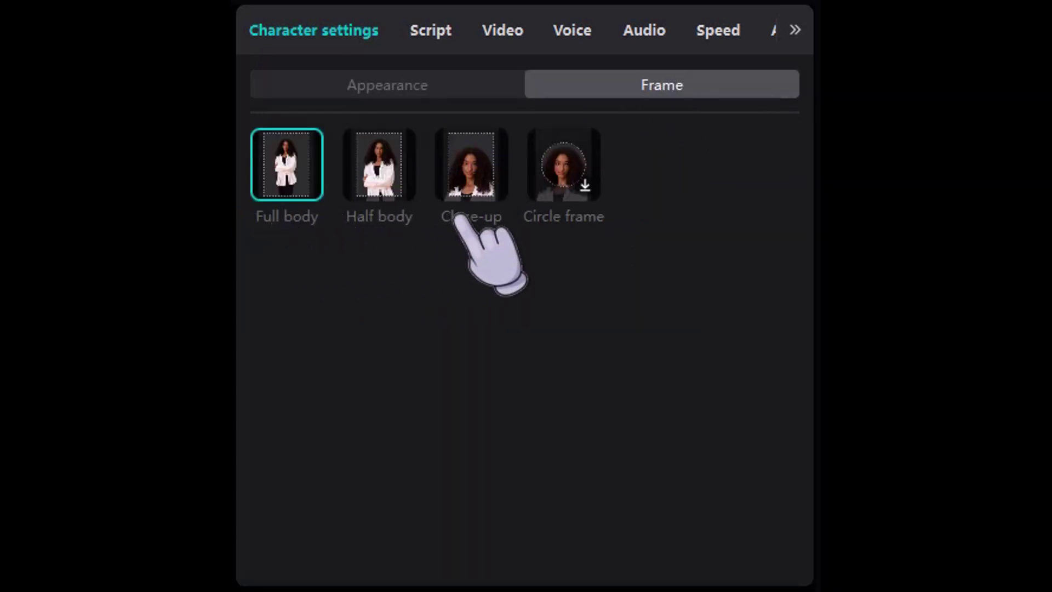
left_click(560, 162)
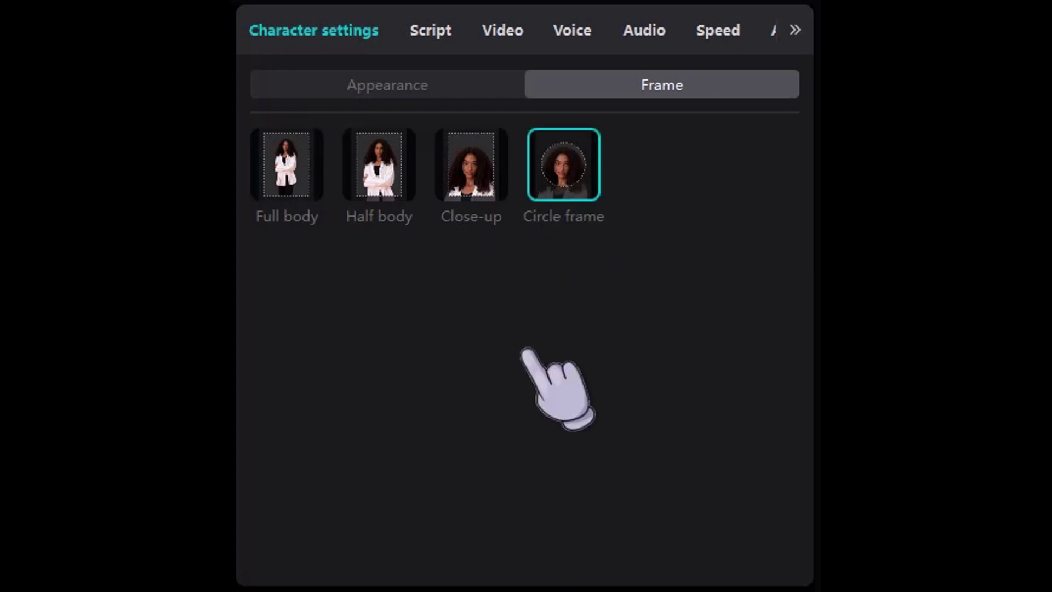